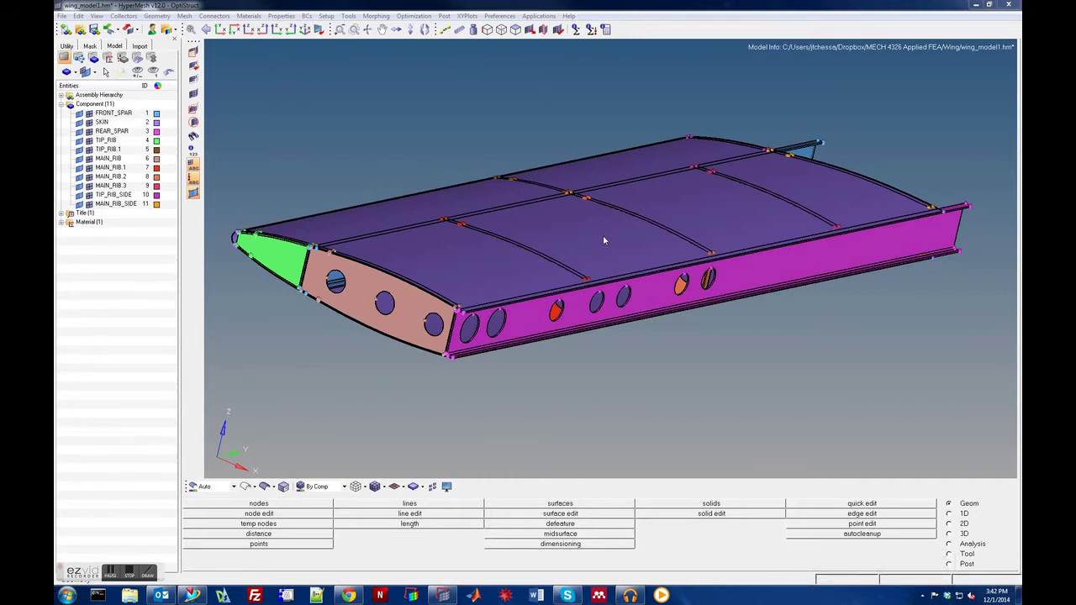
# Give the FRONT_SPAR component a light blue colour from its Model browser colour swatch.
pyautogui.press('Left')
pyautogui.press('Left')
pyautogui.press('Left')
pyautogui.press('Left')
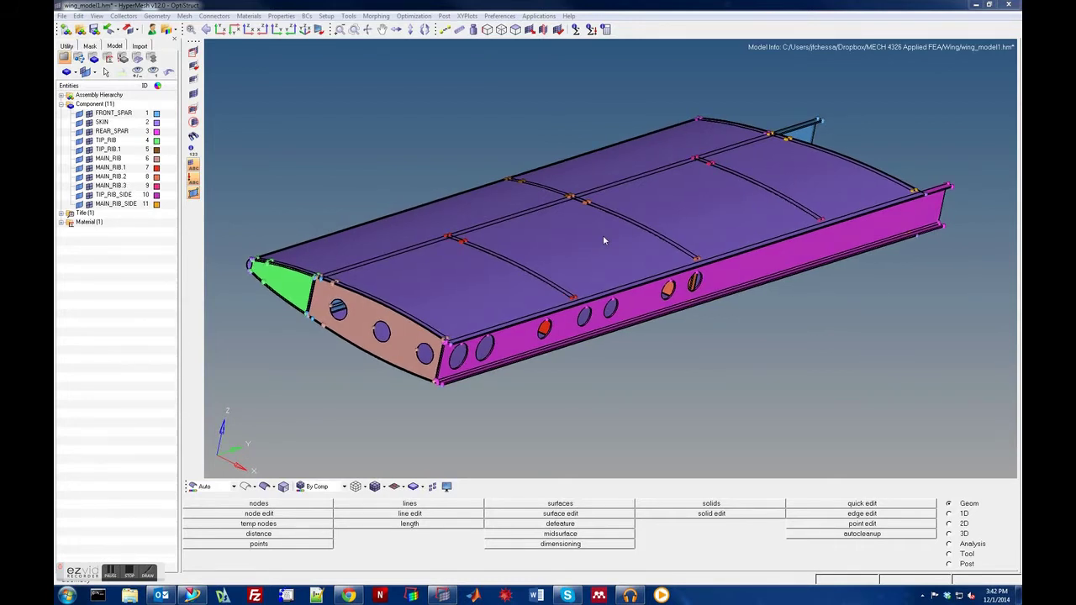
pyautogui.press('Down')
pyautogui.press('Down')
pyautogui.press('Down')
pyautogui.press('Down')
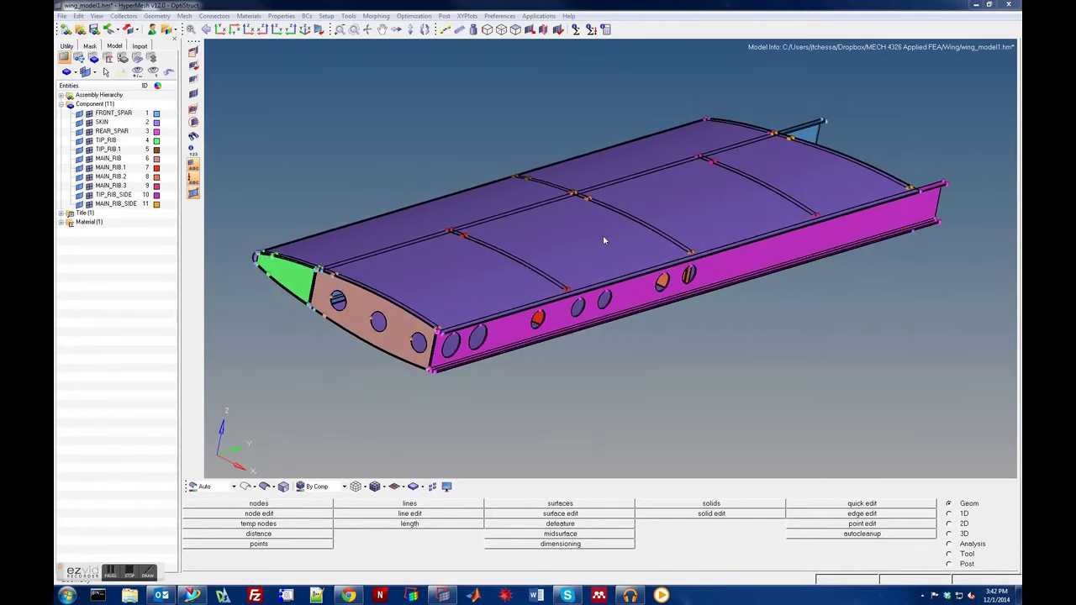
pyautogui.press('Down')
pyautogui.press('Down')
pyautogui.press('Down')
pyautogui.press('Down')
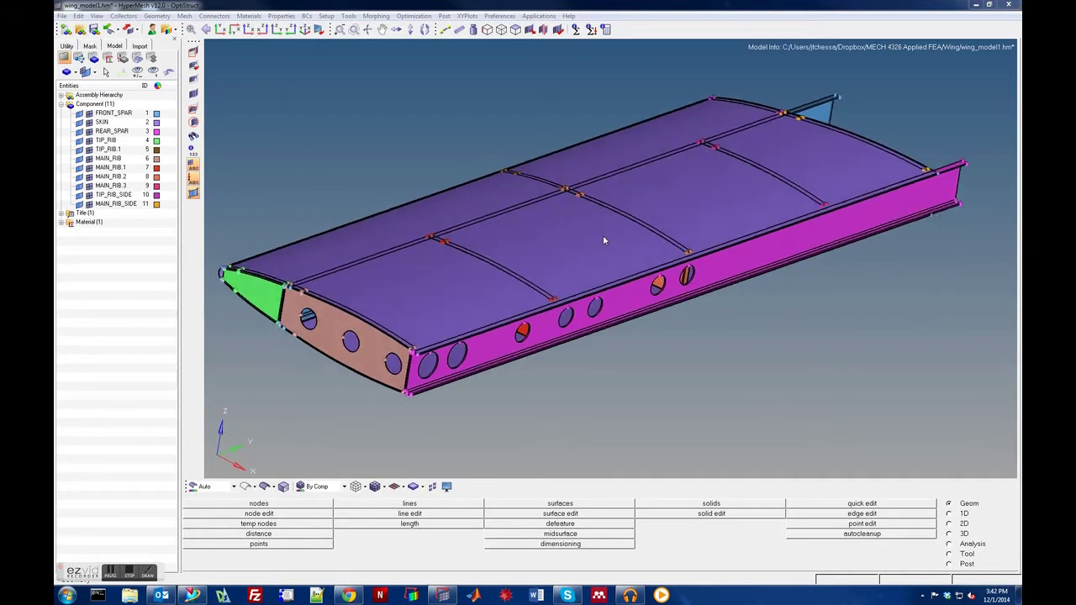
pyautogui.press('Down')
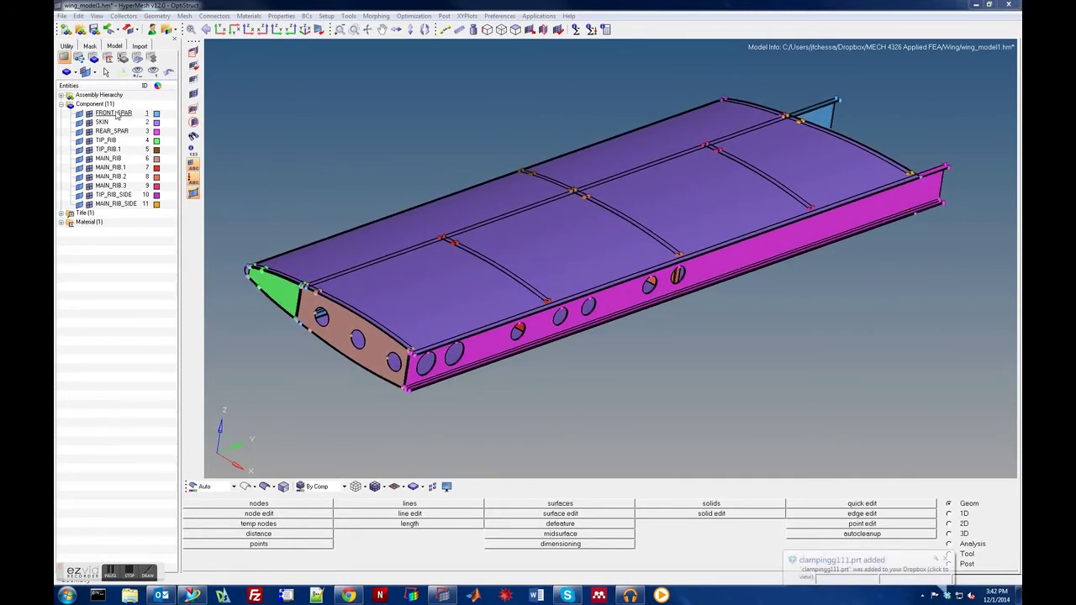
pyautogui.click(156, 112)
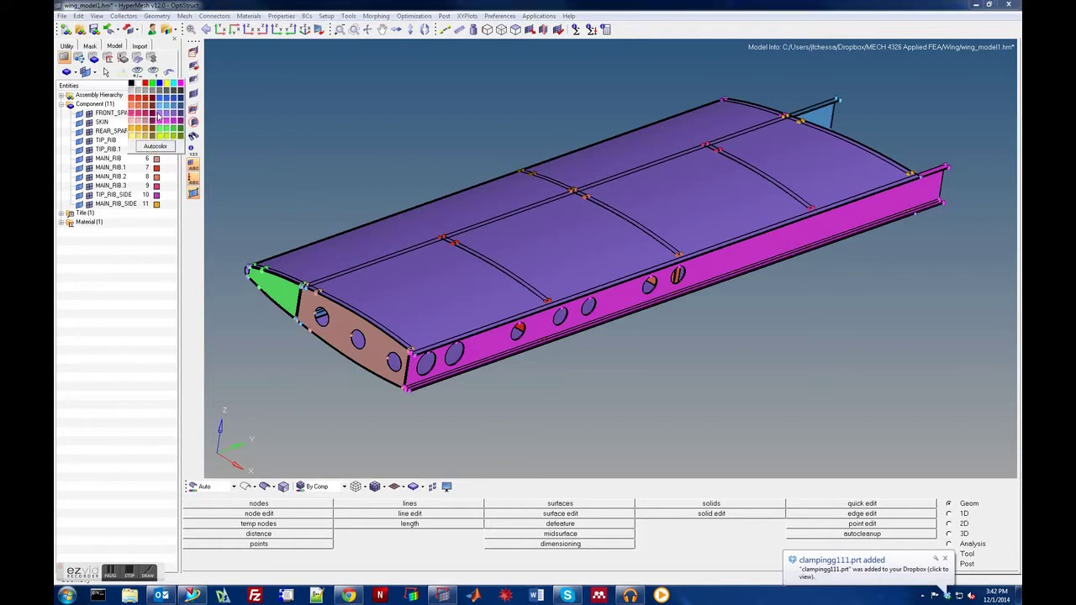
pyautogui.click(149, 225)
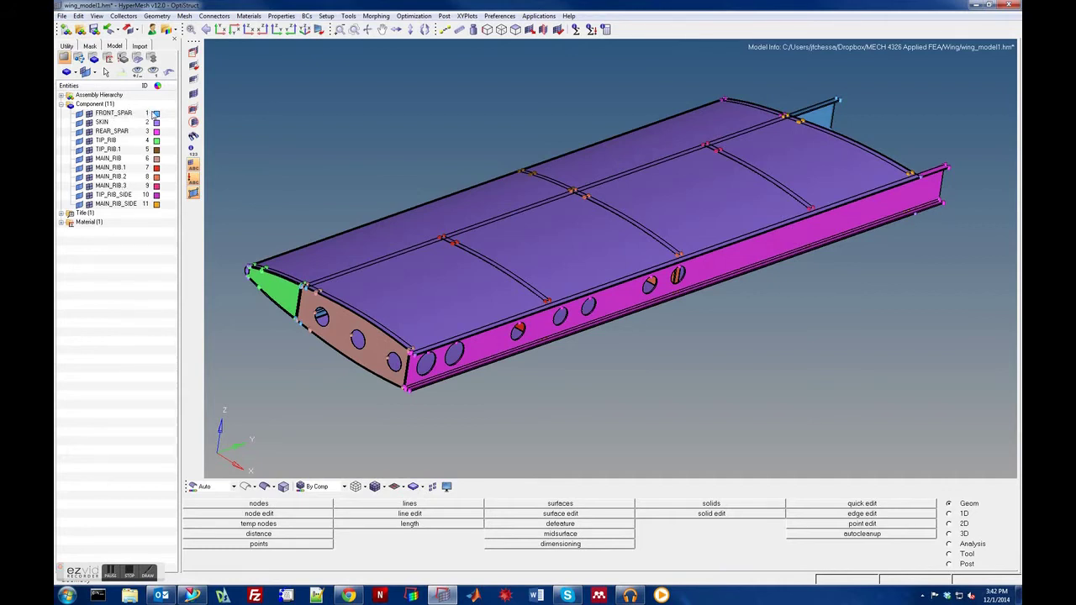
pyautogui.click(155, 114)
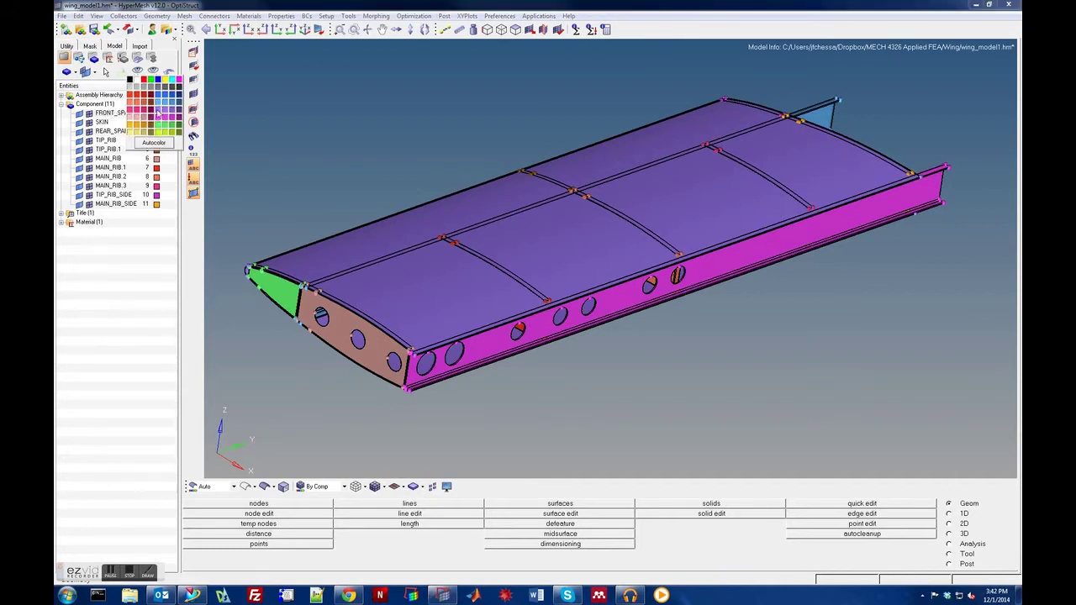
pyautogui.click(158, 113)
pyautogui.click(158, 113)
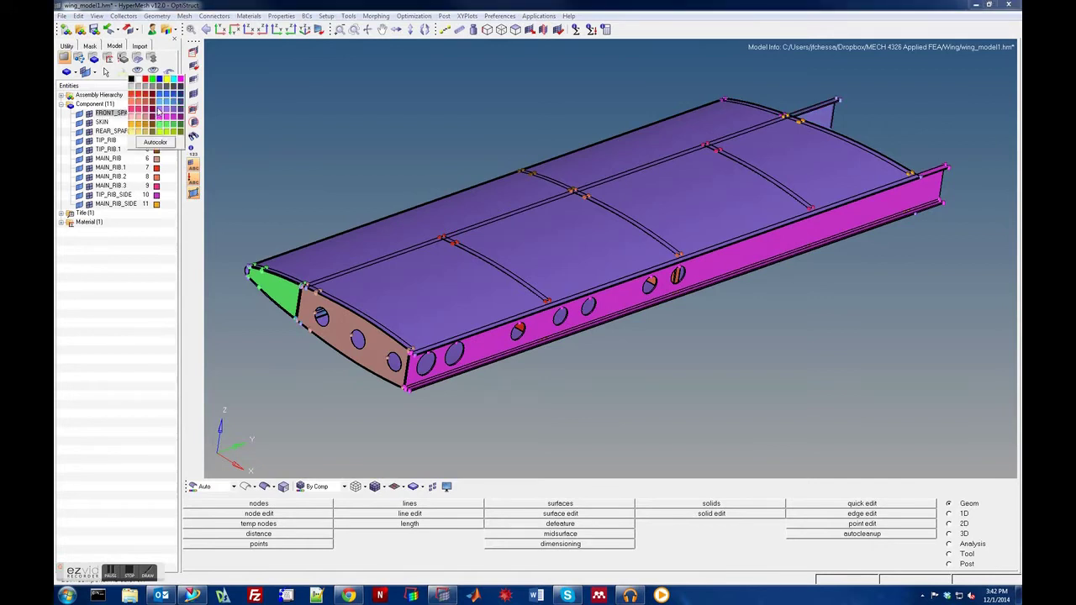
pyautogui.click(160, 104)
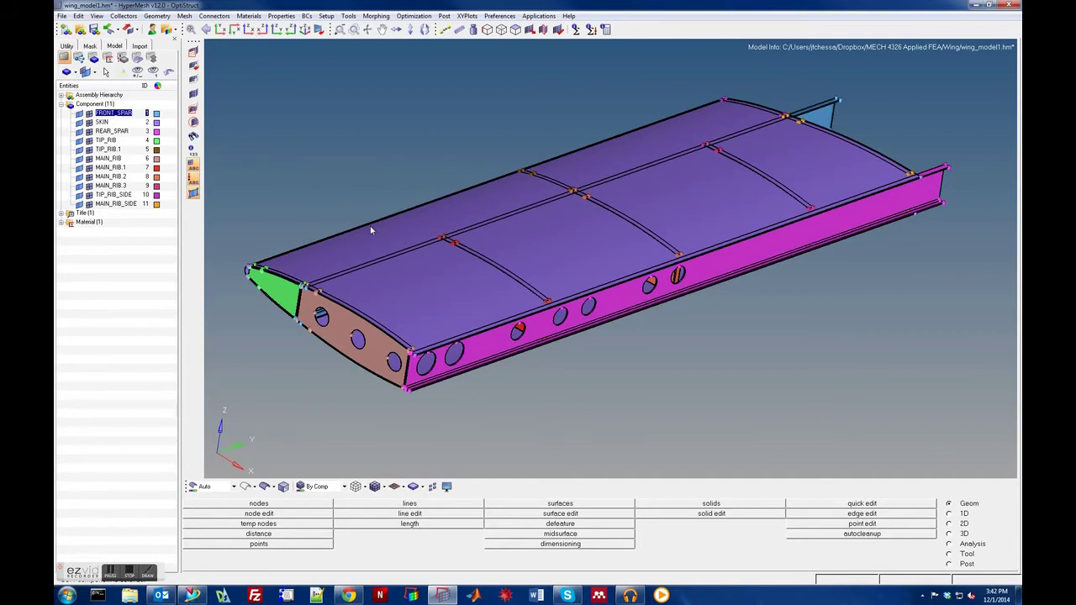
pyautogui.press('Left')
pyautogui.press('Left')
pyautogui.press('Left')
pyautogui.press('Left')
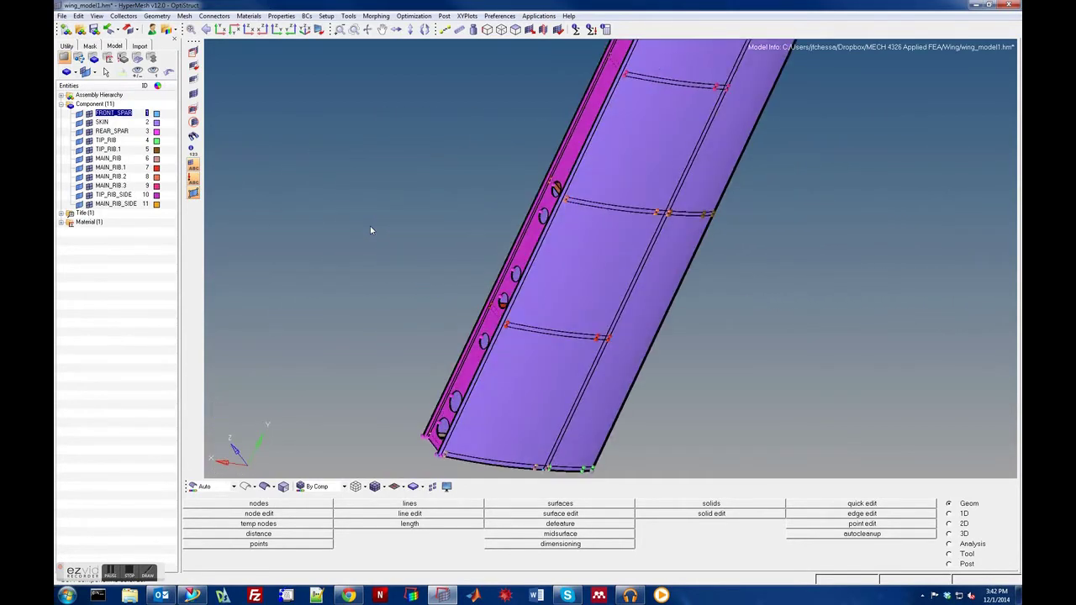
pyautogui.press('Left')
pyautogui.press('Left')
pyautogui.press('Left')
pyautogui.press('Left')
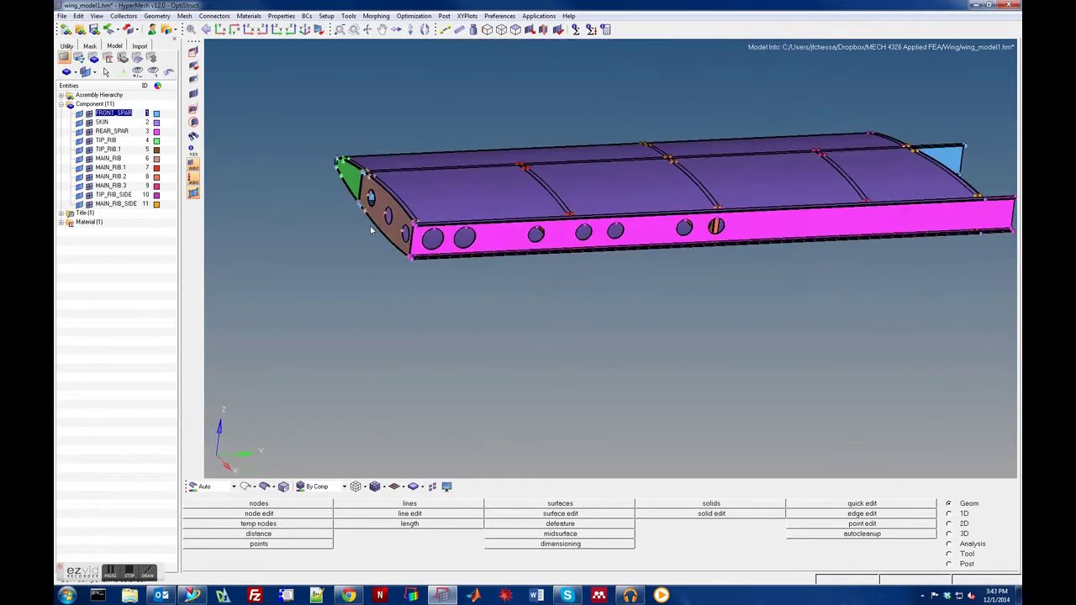
pyautogui.press('Left')
pyautogui.press('Left')
pyautogui.press('Left')
pyautogui.press('Left')
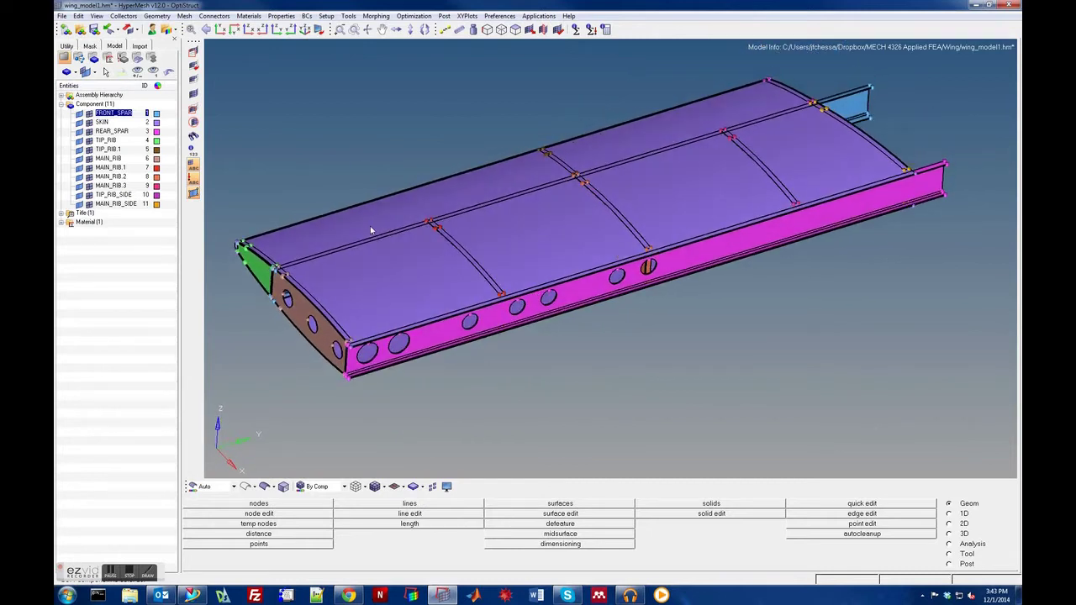
pyautogui.press('Left')
pyautogui.press('Left')
pyautogui.press('Left')
pyautogui.press('Left')
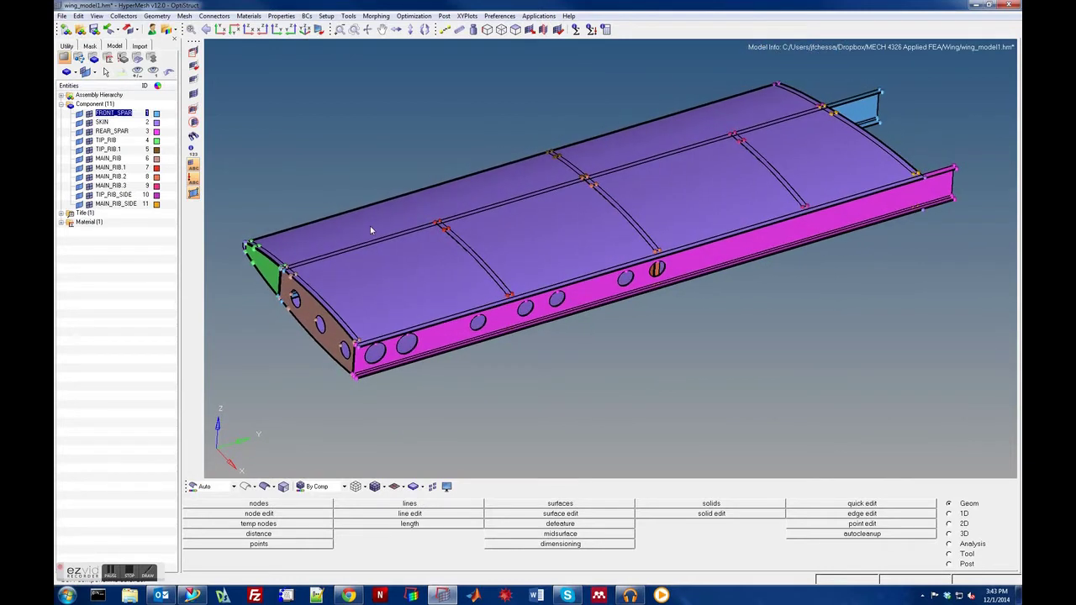
pyautogui.click(61, 222)
pyautogui.click(100, 231)
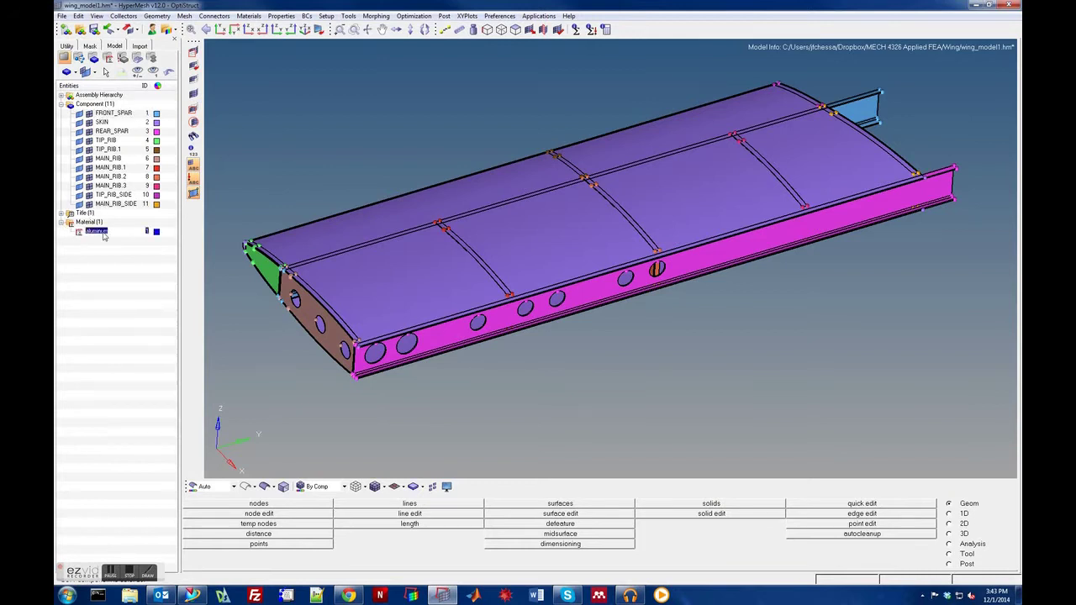
pyautogui.click(61, 222)
pyautogui.scroll(5, 291, 293)
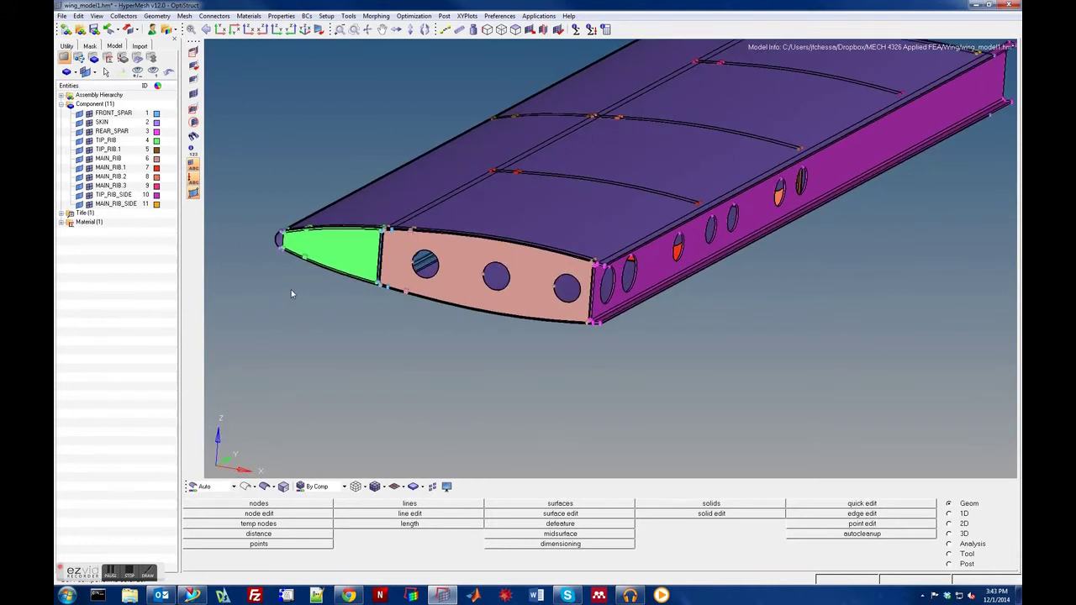
pyautogui.scroll(5, 292, 293)
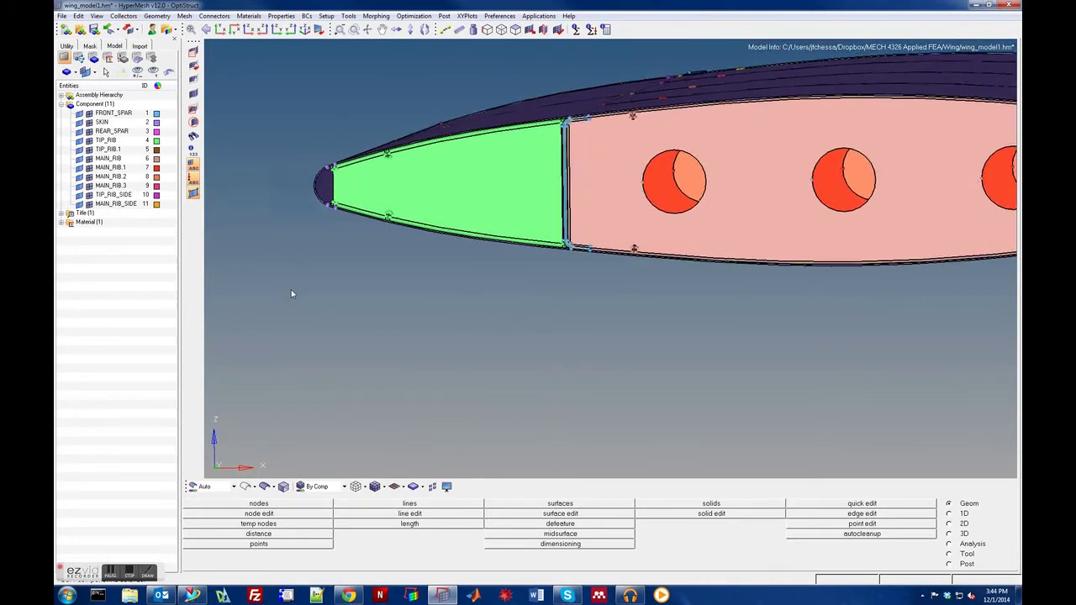
pyautogui.scroll(4, 292, 293)
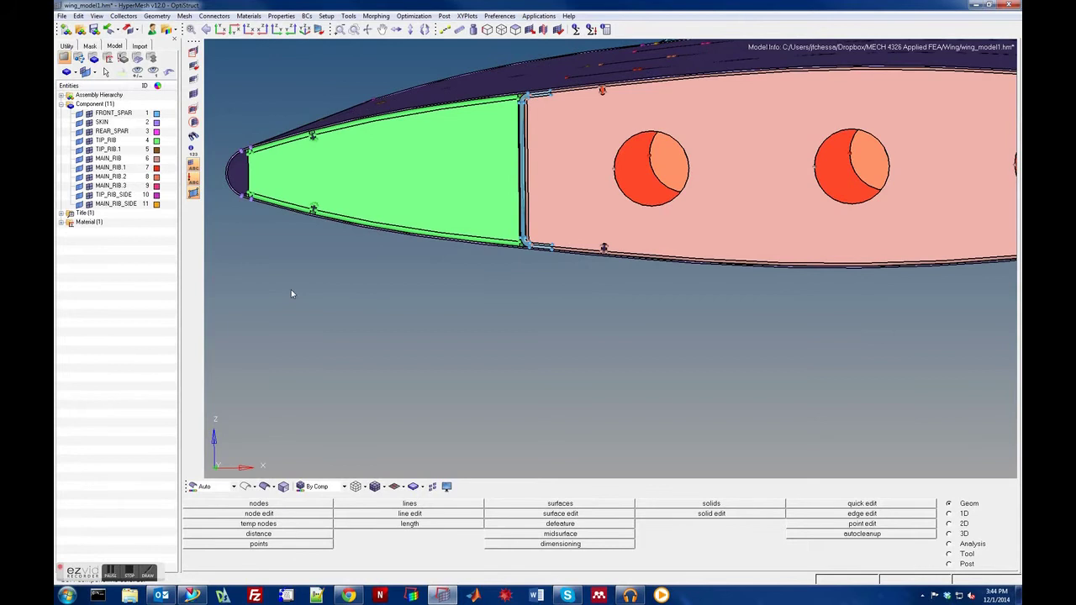
pyautogui.scroll(-5, 291, 293)
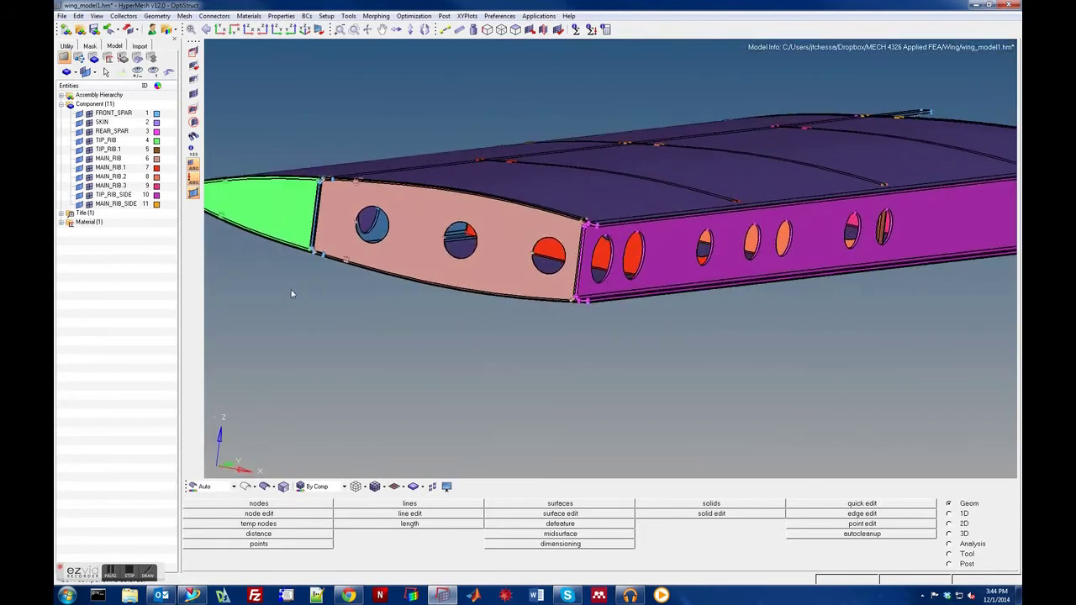
pyautogui.scroll(5, 290, 294)
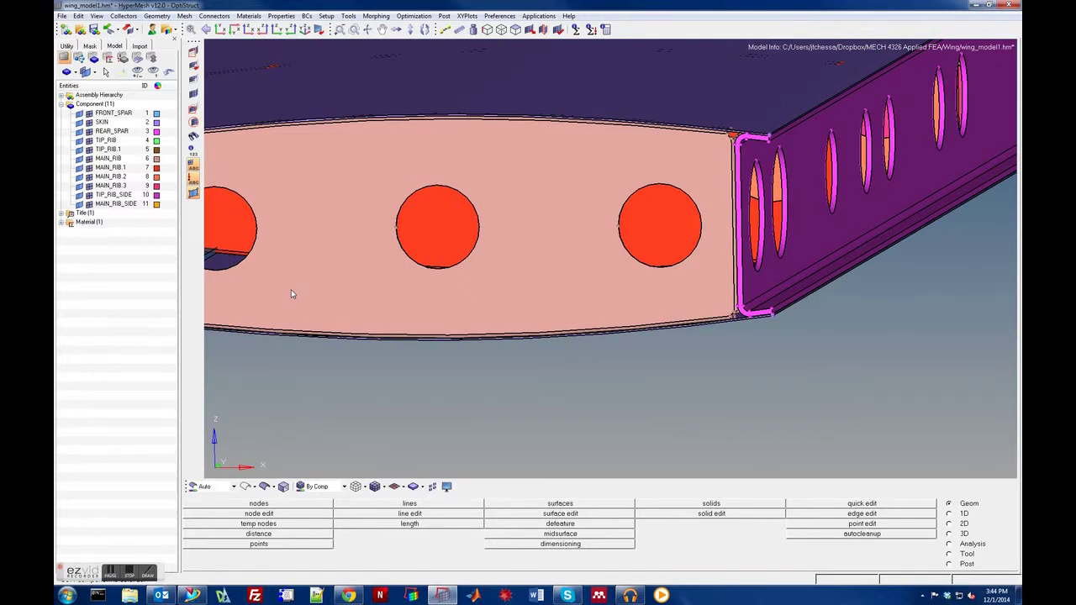
pyautogui.scroll(-5, 290, 293)
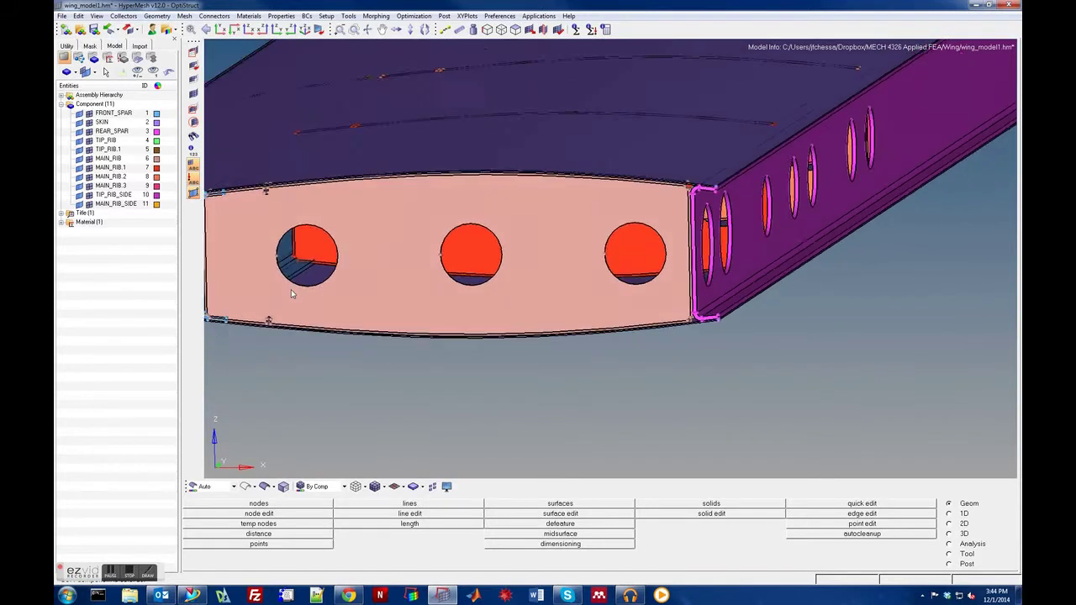
pyautogui.scroll(3, 291, 293)
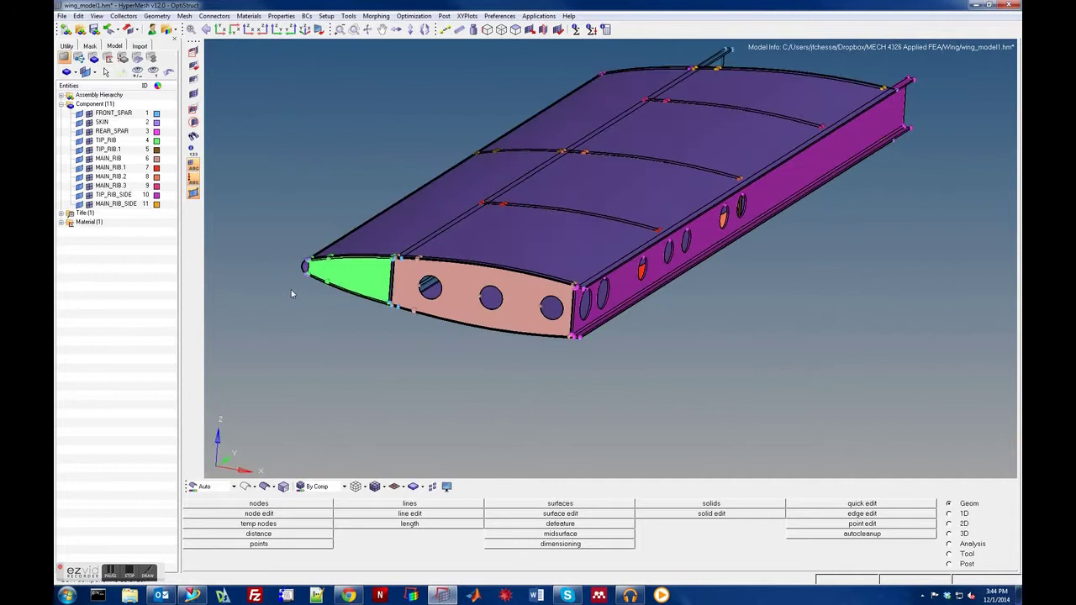
pyautogui.scroll(3, 291, 293)
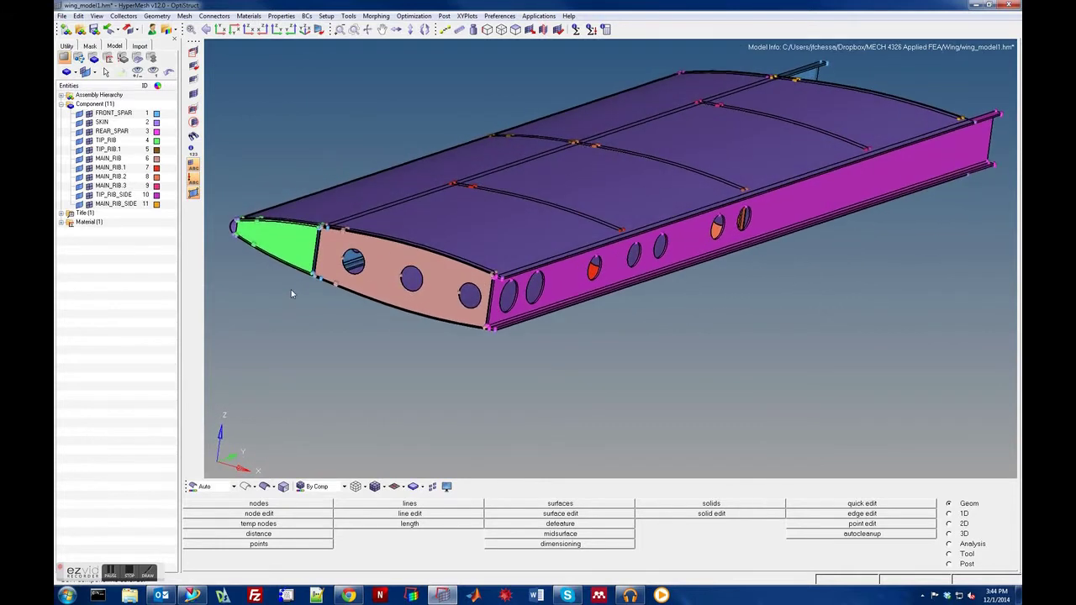
pyautogui.scroll(-2, 291, 294)
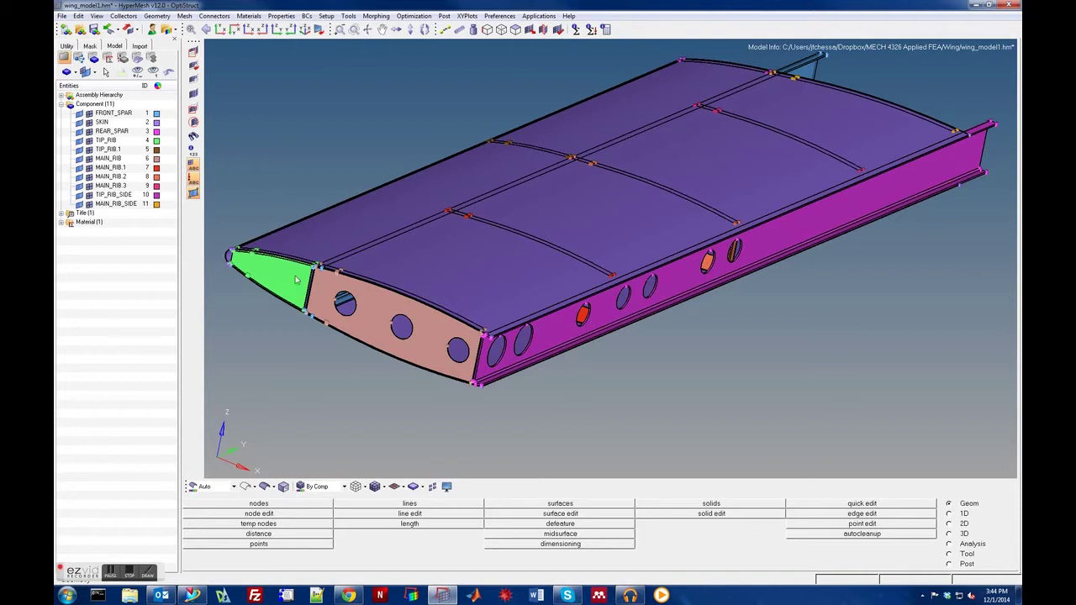
# Hide the SKIN component while keeping REAR_SPAR displayed.
pyautogui.click(108, 116)
pyautogui.keyDown('shift'); pyautogui.click(116, 205); pyautogui.keyUp('shift')
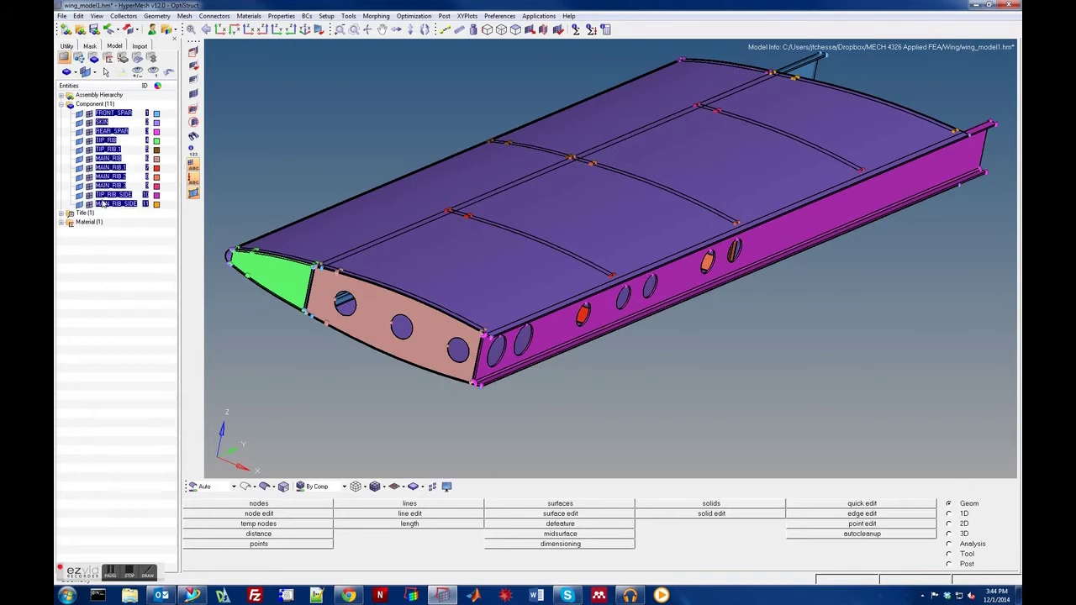
pyautogui.rightClick(104, 203)
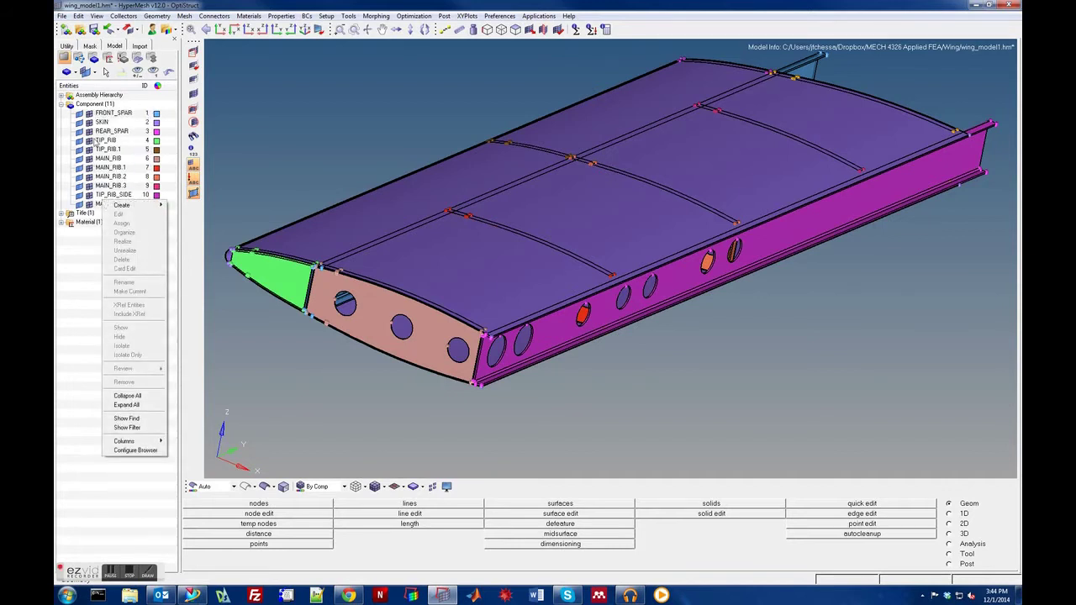
pyautogui.click(84, 121)
pyautogui.click(79, 123)
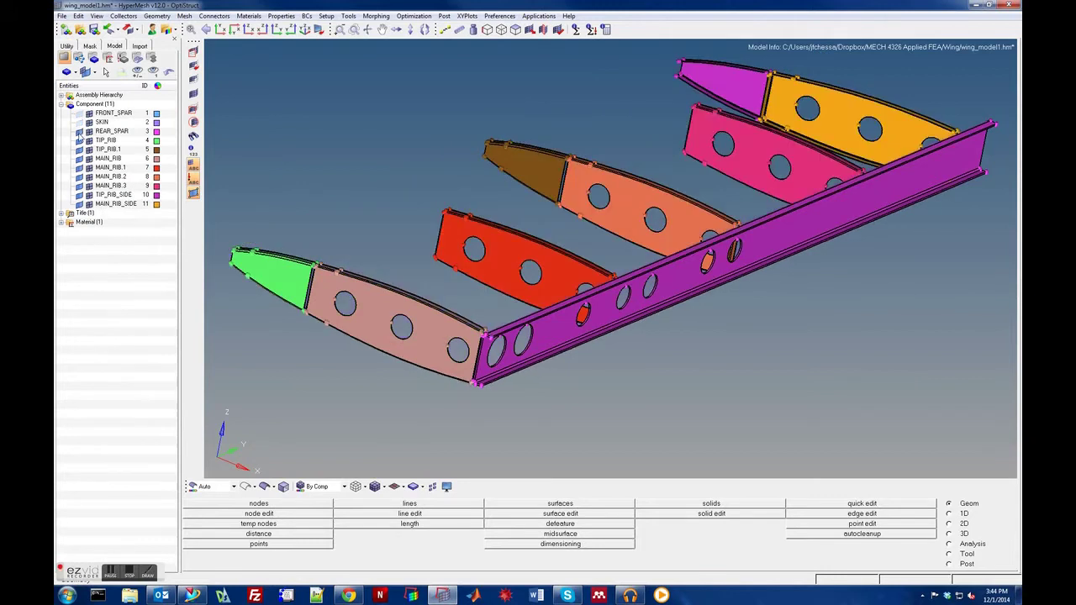
pyautogui.click(79, 131)
pyautogui.click(79, 132)
# Hide the tip ribs, MAIN_RIB through MAIN_RIB.3, TIP_RIB_SIDE and MAIN_RIB_SIDE.
pyautogui.click(79, 149)
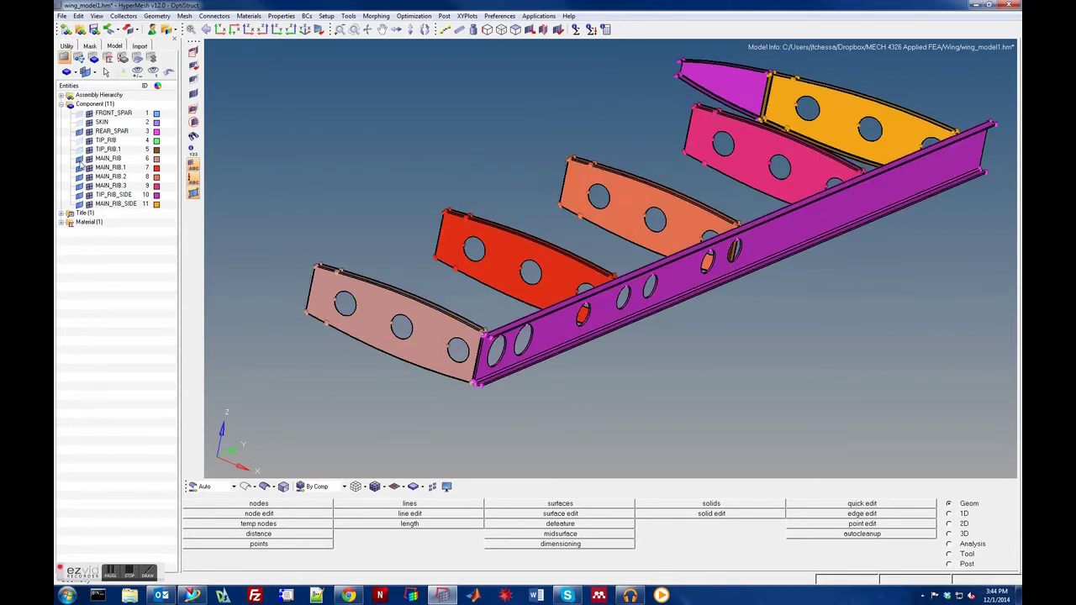
pyautogui.click(79, 158)
pyautogui.click(79, 167)
pyautogui.click(79, 176)
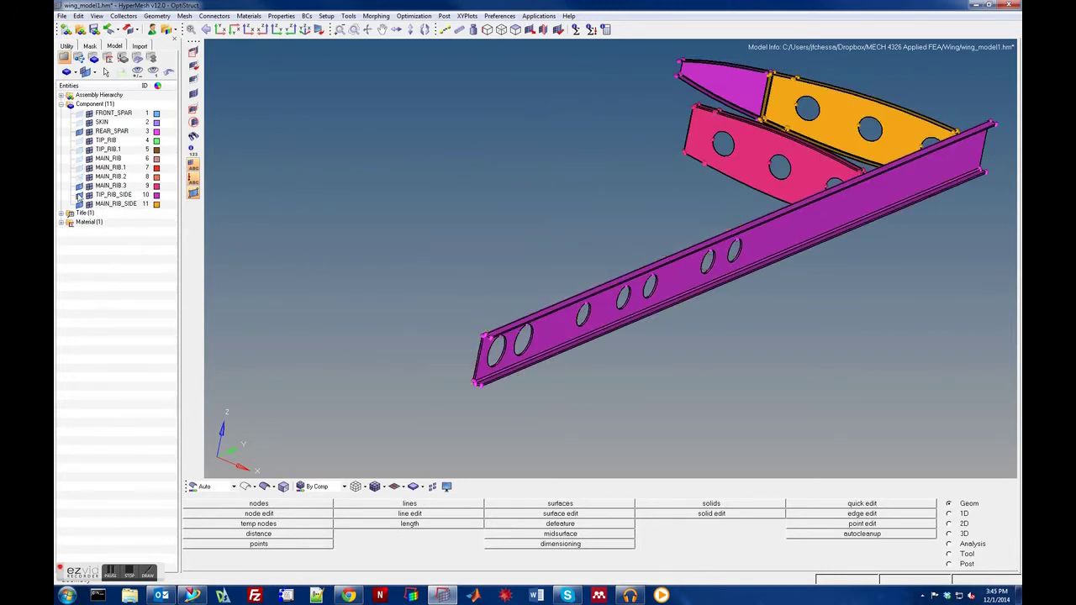
pyautogui.click(79, 186)
pyautogui.click(79, 194)
pyautogui.click(79, 203)
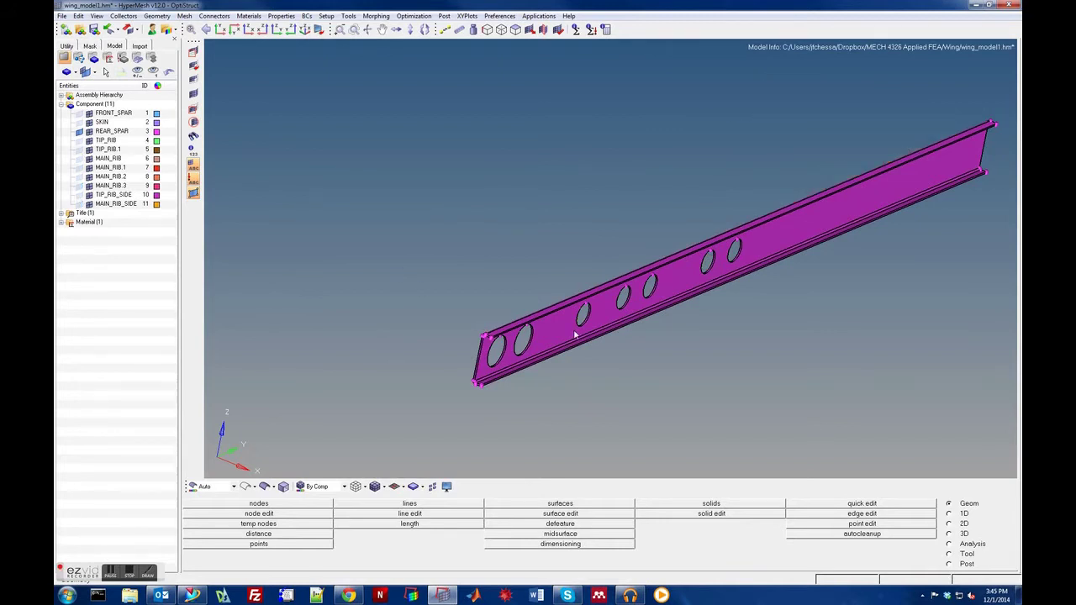
pyautogui.press('Left')
pyautogui.press('Left')
pyautogui.press('Left')
pyautogui.press('Left')
pyautogui.press('Left')
pyautogui.press('Left')
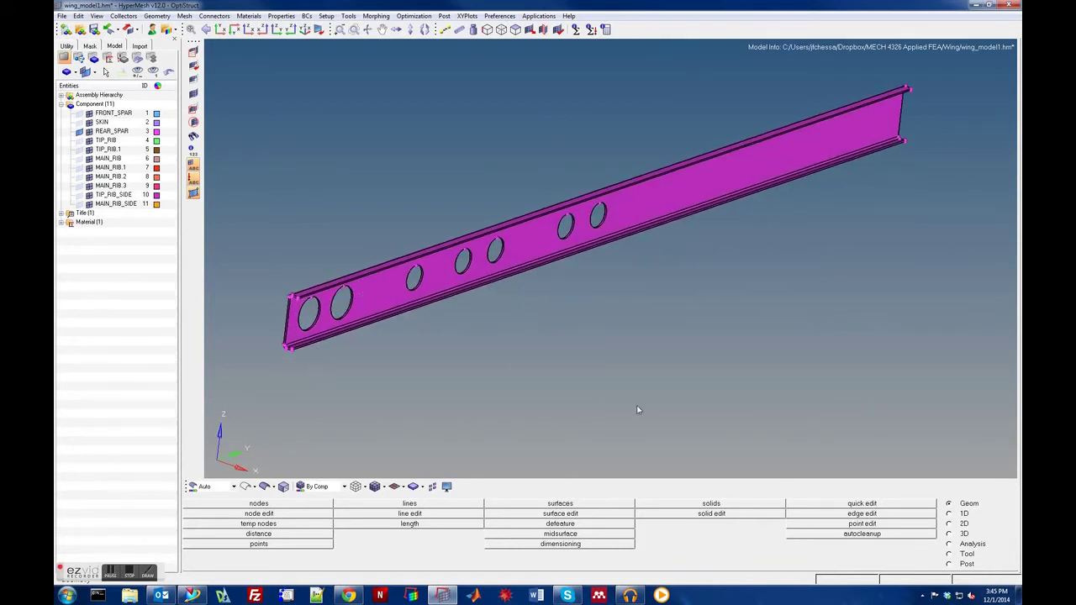
pyautogui.click(963, 523)
pyautogui.click(964, 533)
pyautogui.click(964, 543)
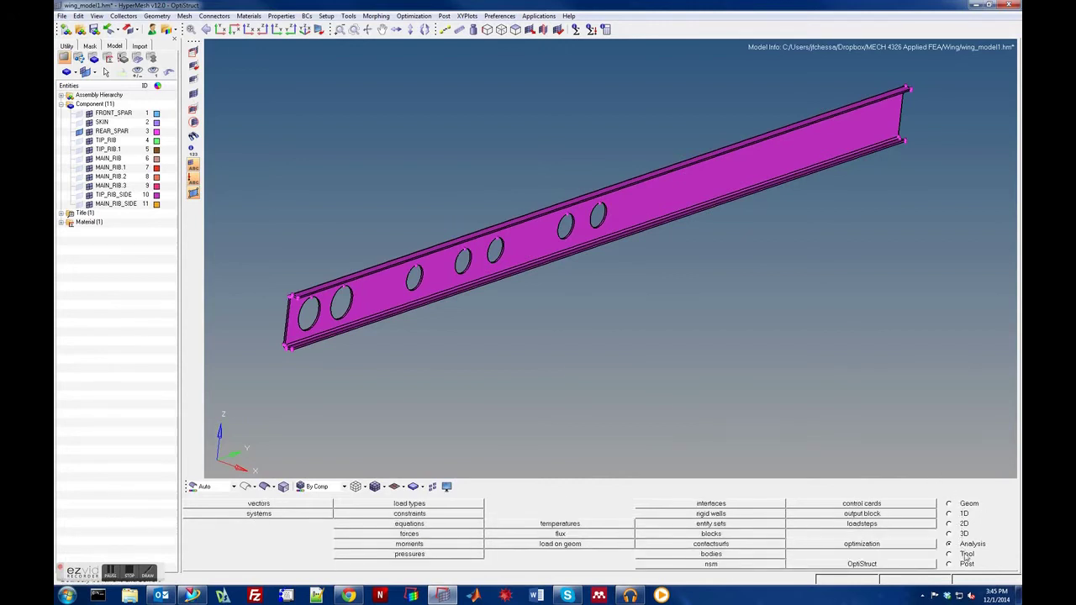
pyautogui.click(951, 504)
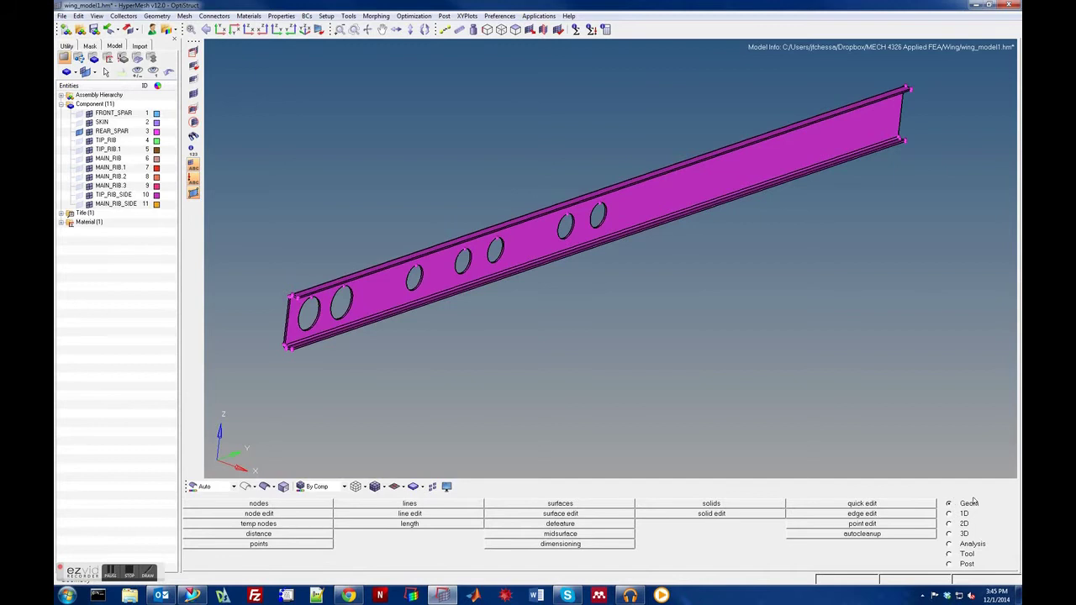
# In Geom > midsurface, set auto midsurface's input type to solids and pick the rear spar solid.
pyautogui.click(570, 536)
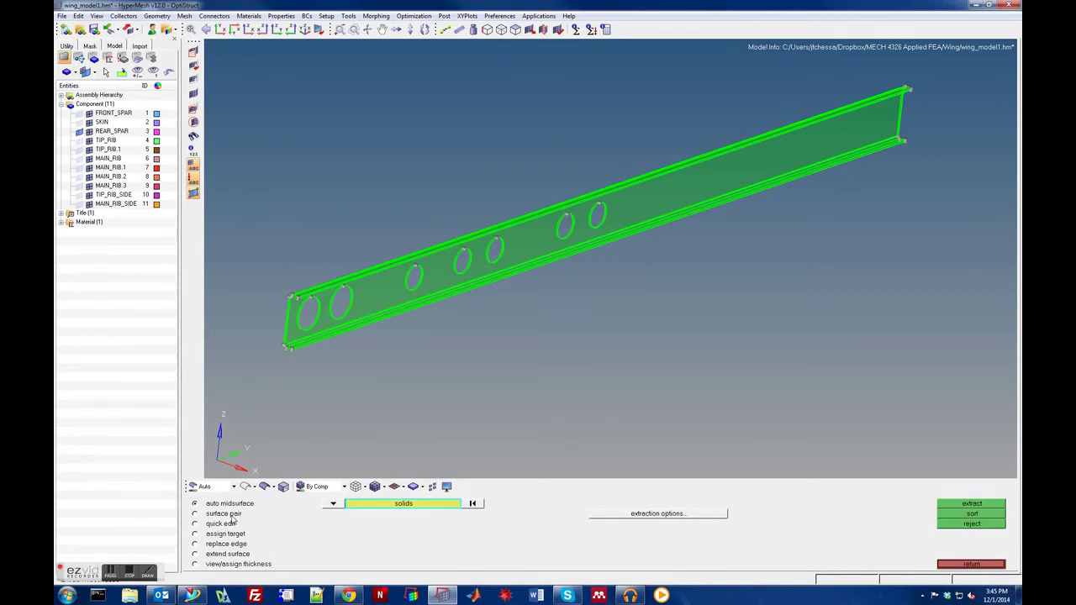
pyautogui.click(333, 505)
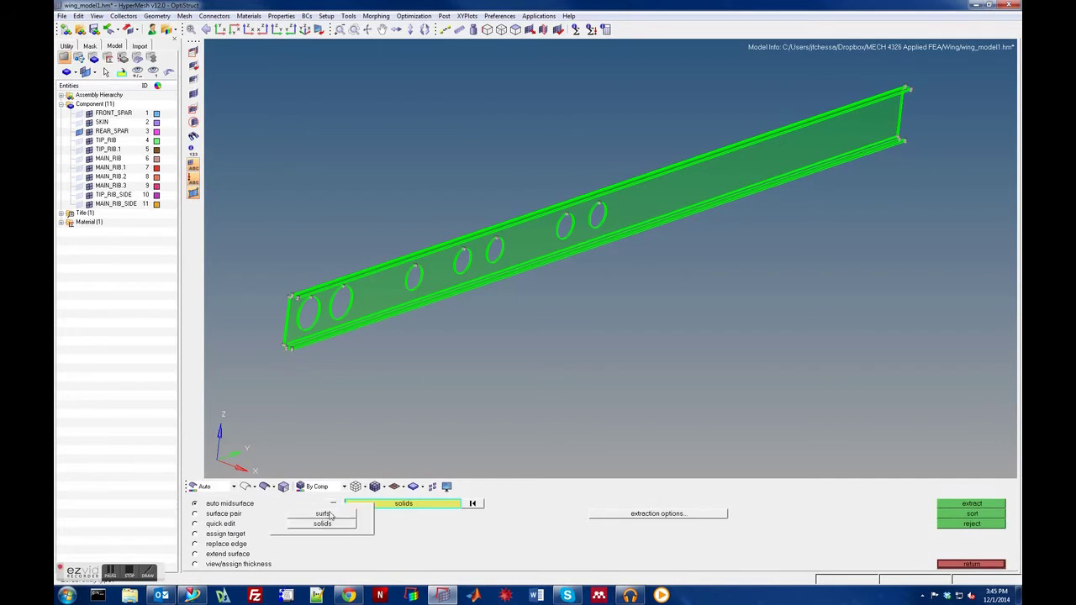
pyautogui.click(326, 517)
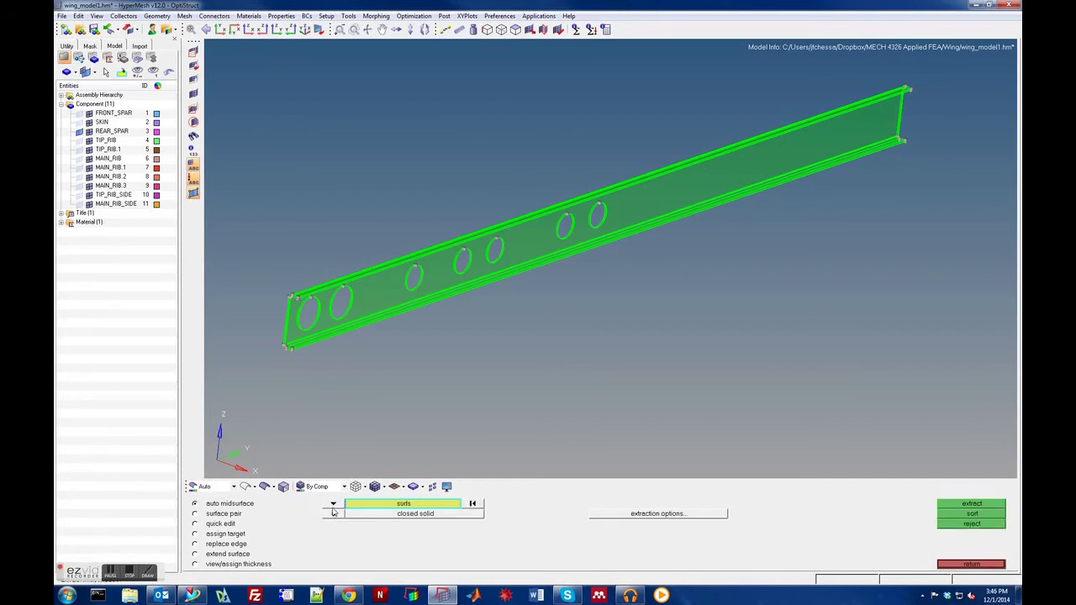
pyautogui.click(333, 504)
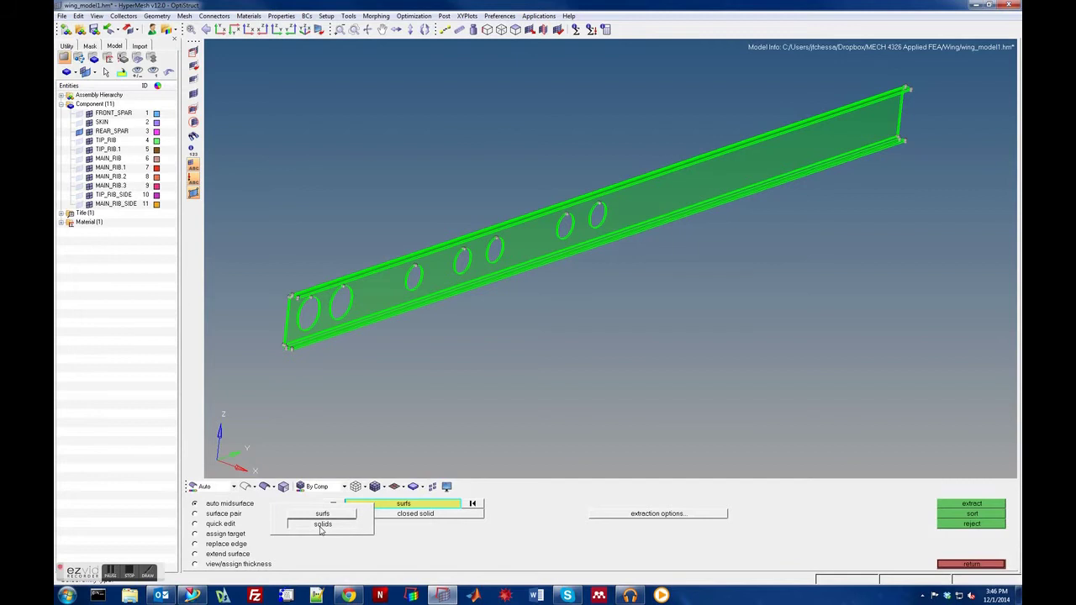
pyautogui.click(323, 516)
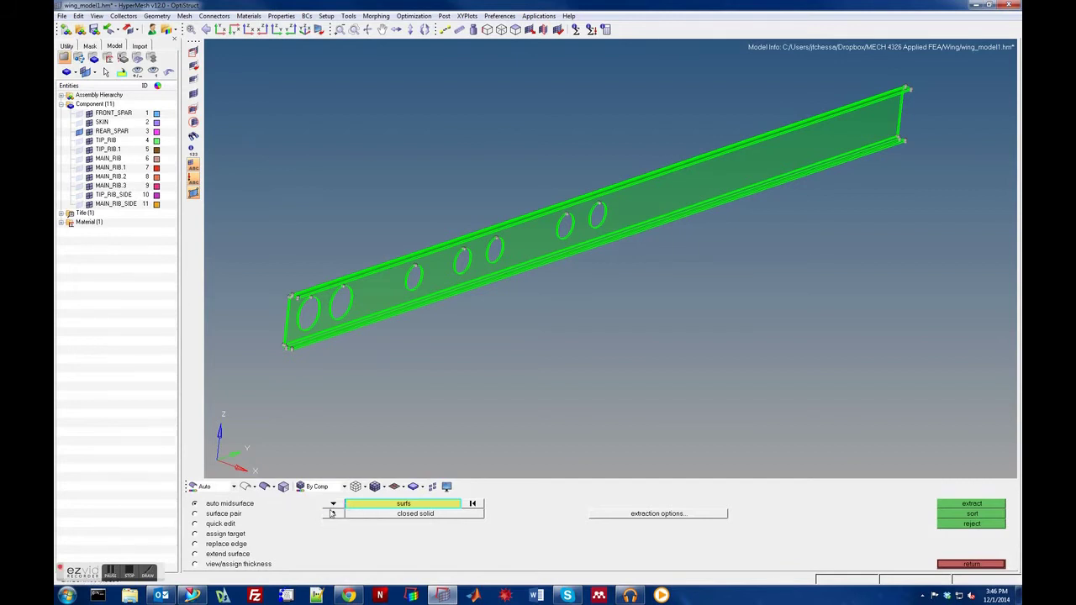
pyautogui.click(334, 504)
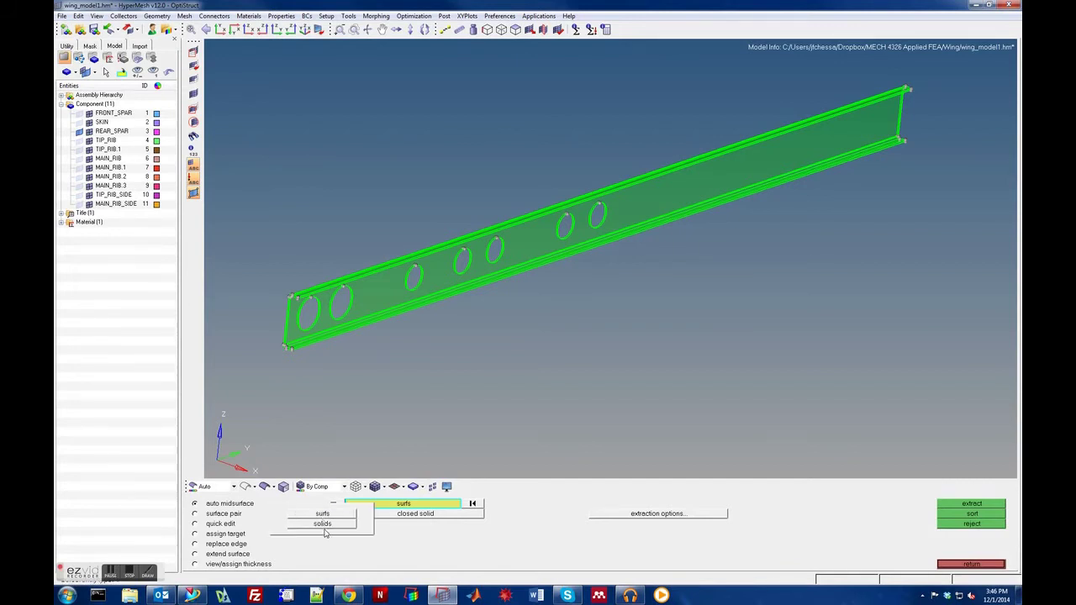
pyautogui.click(328, 530)
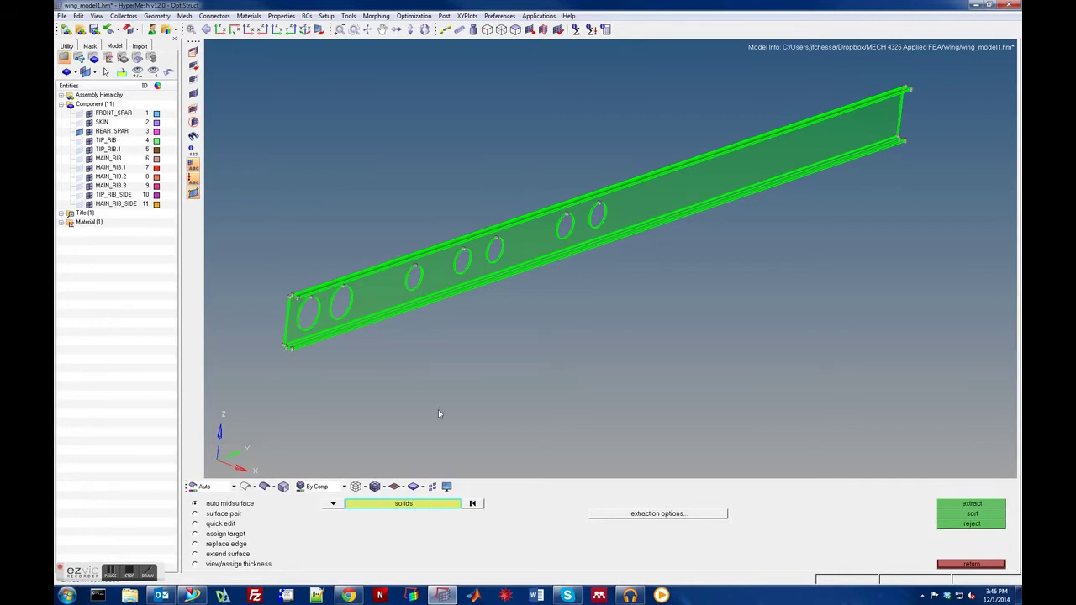
pyautogui.click(382, 311)
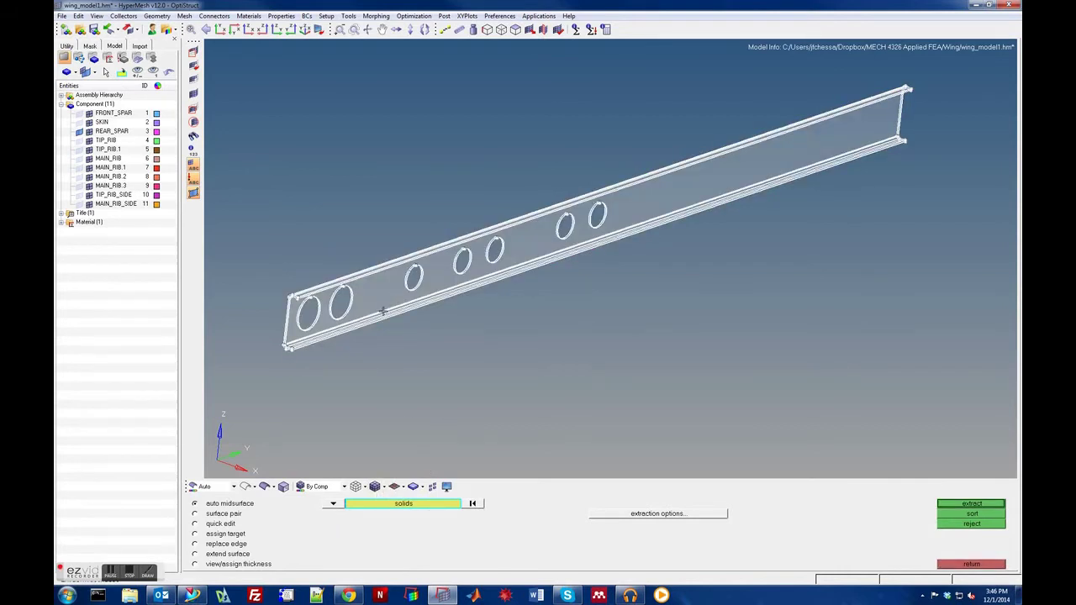
# Extract the rear spar midsurface into Middle Surface, comparing it against the REAR_SPAR solid.
pyautogui.click(966, 504)
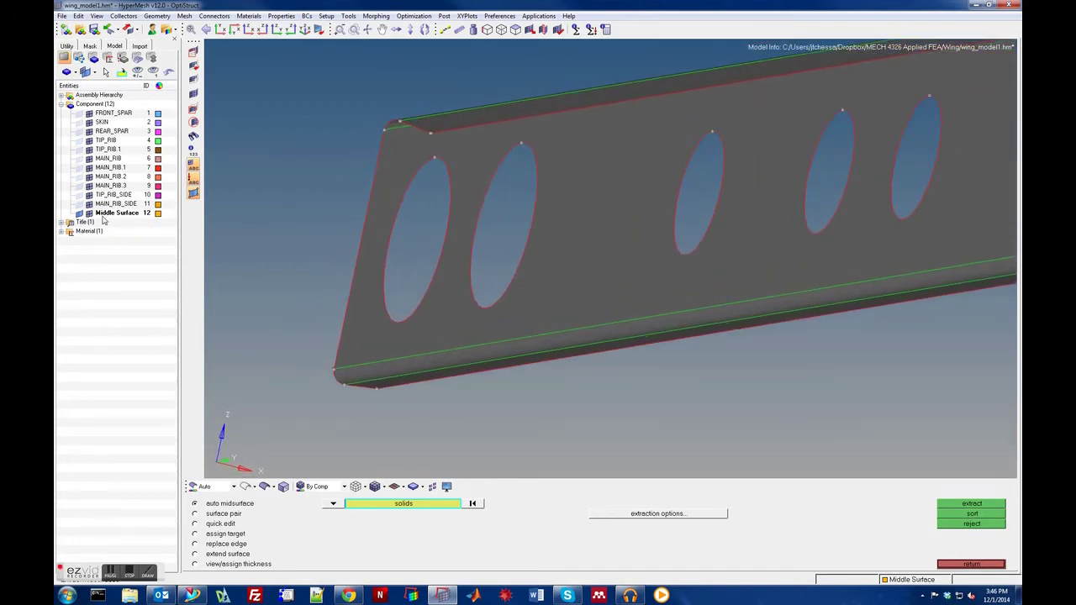
pyautogui.click(81, 133)
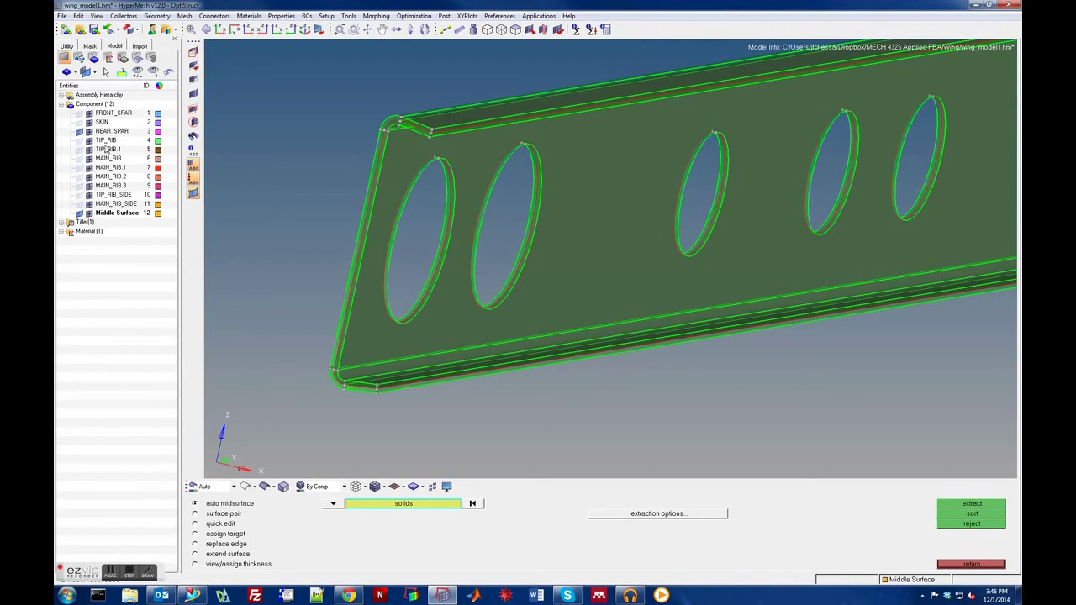
pyautogui.click(78, 133)
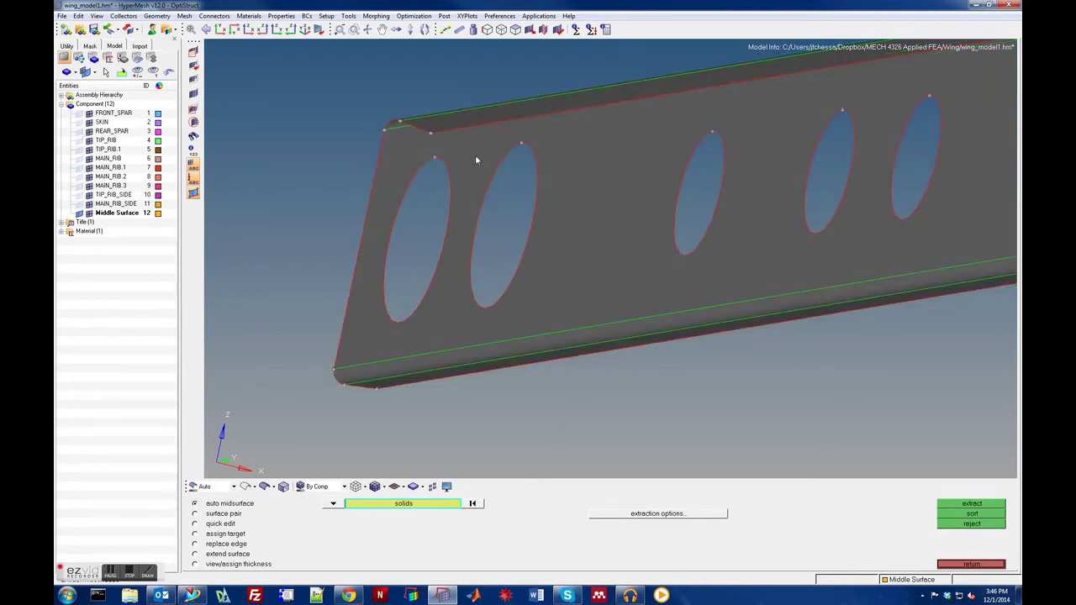
pyautogui.scroll(-5, 475, 159)
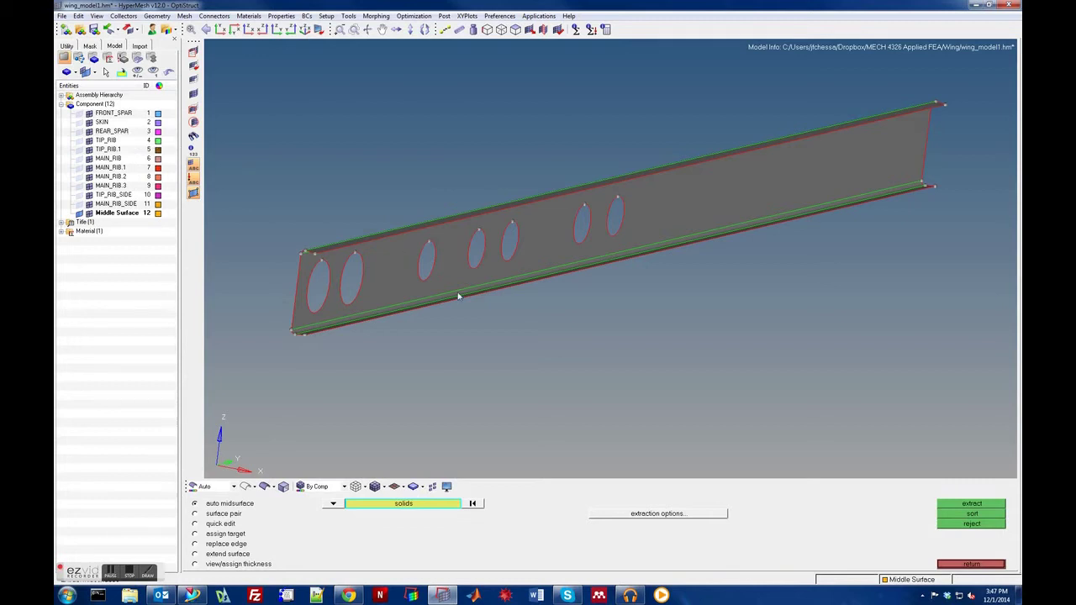
pyautogui.click(971, 564)
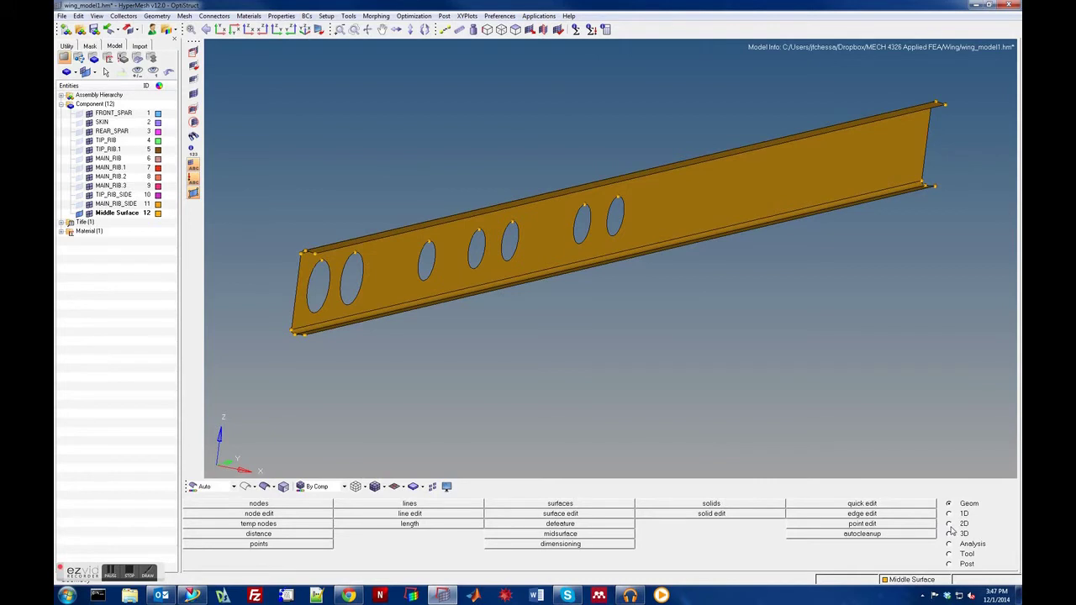
# In 2D automesh, select all displayed mid-surfaces and enter an element size of 2.
pyautogui.click(948, 513)
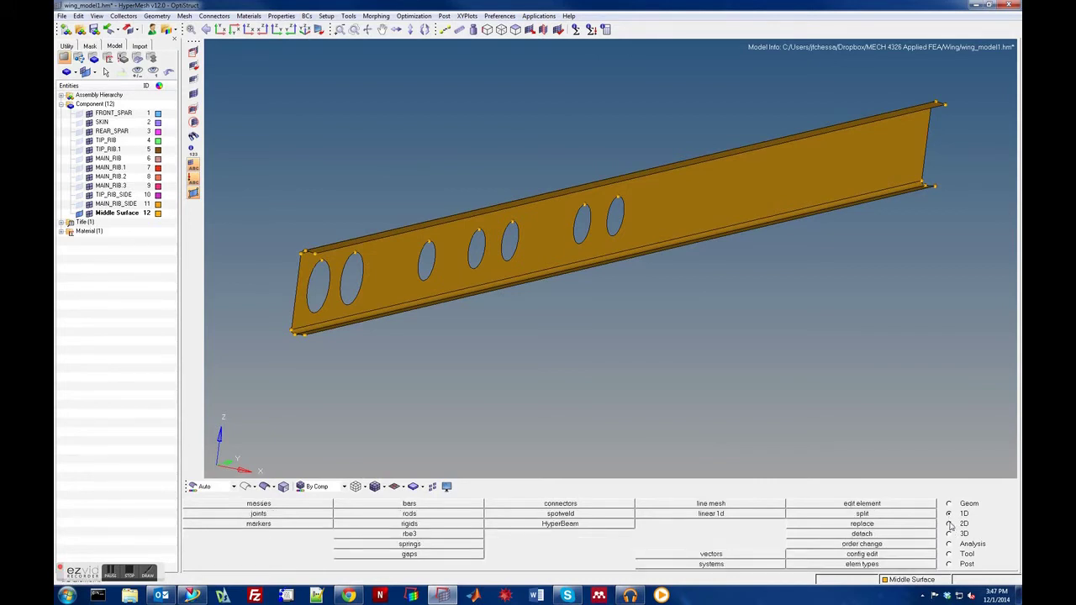
pyautogui.click(948, 523)
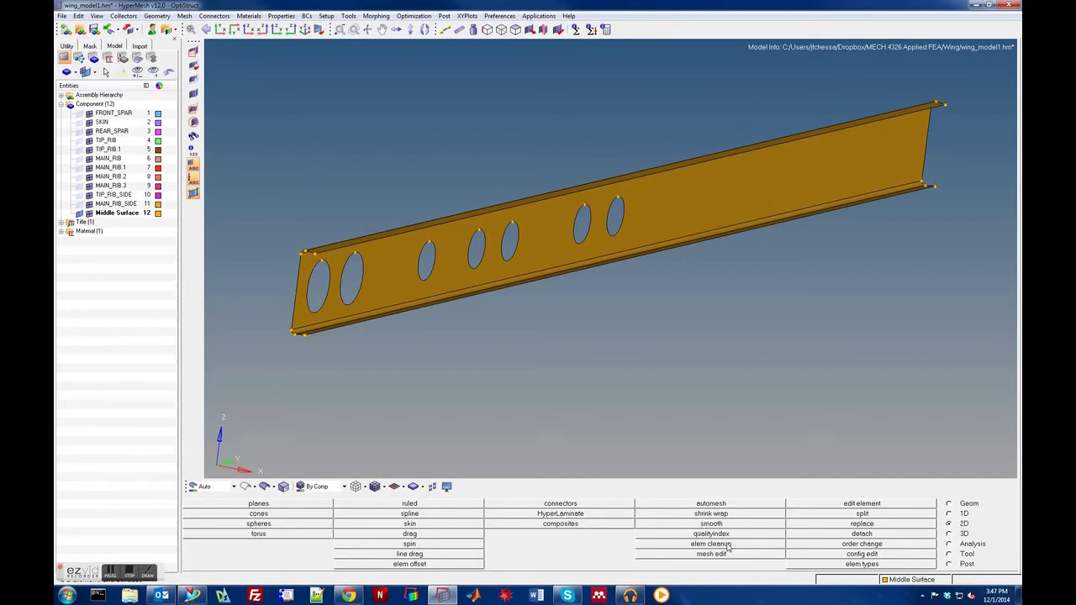
pyautogui.click(728, 504)
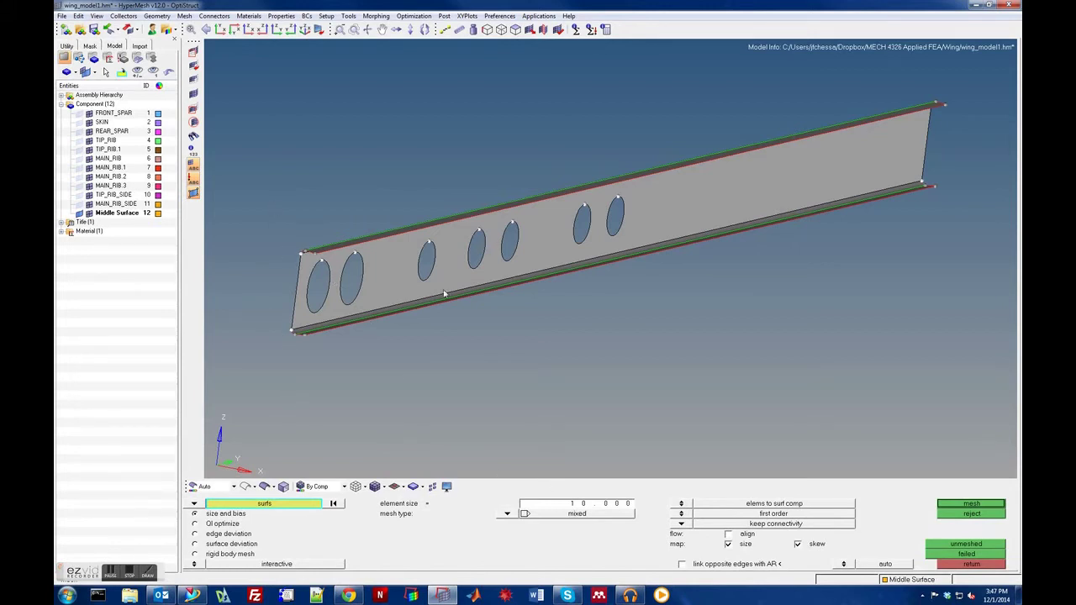
pyautogui.click(269, 504)
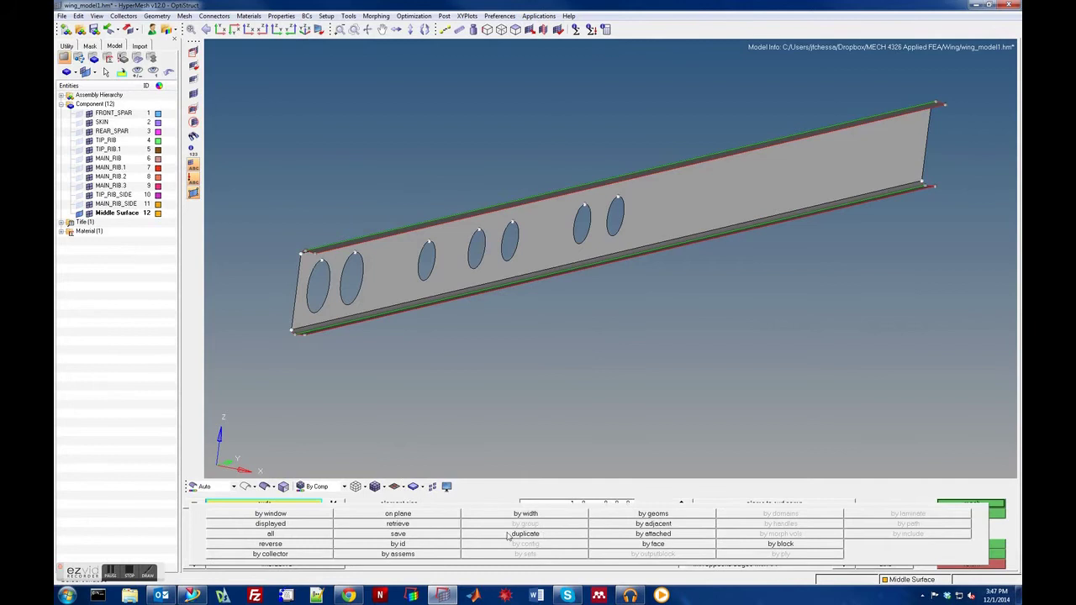
pyautogui.click(290, 525)
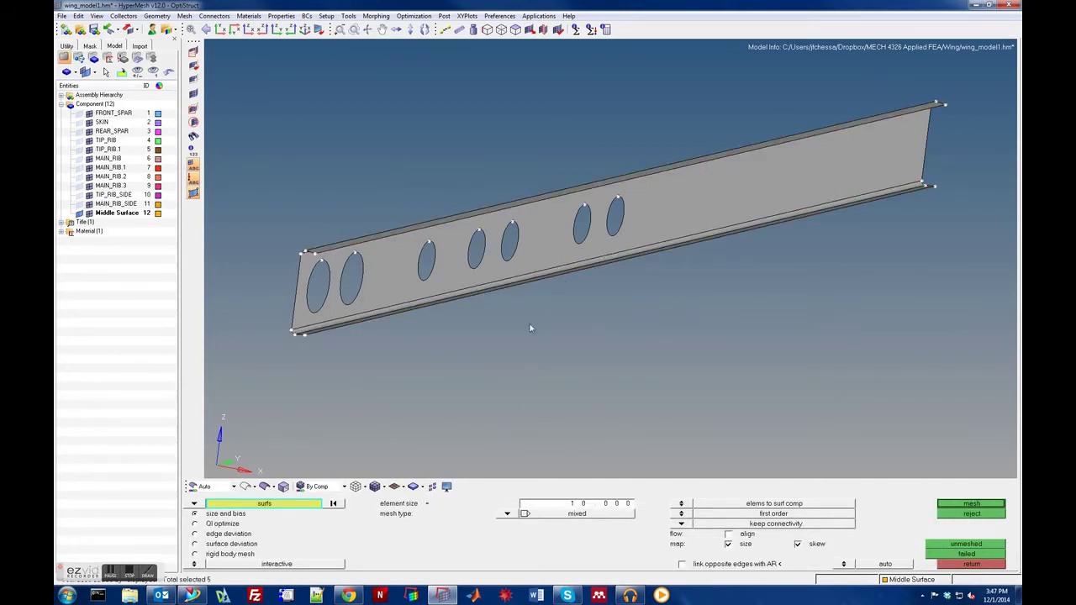
pyautogui.click(573, 504)
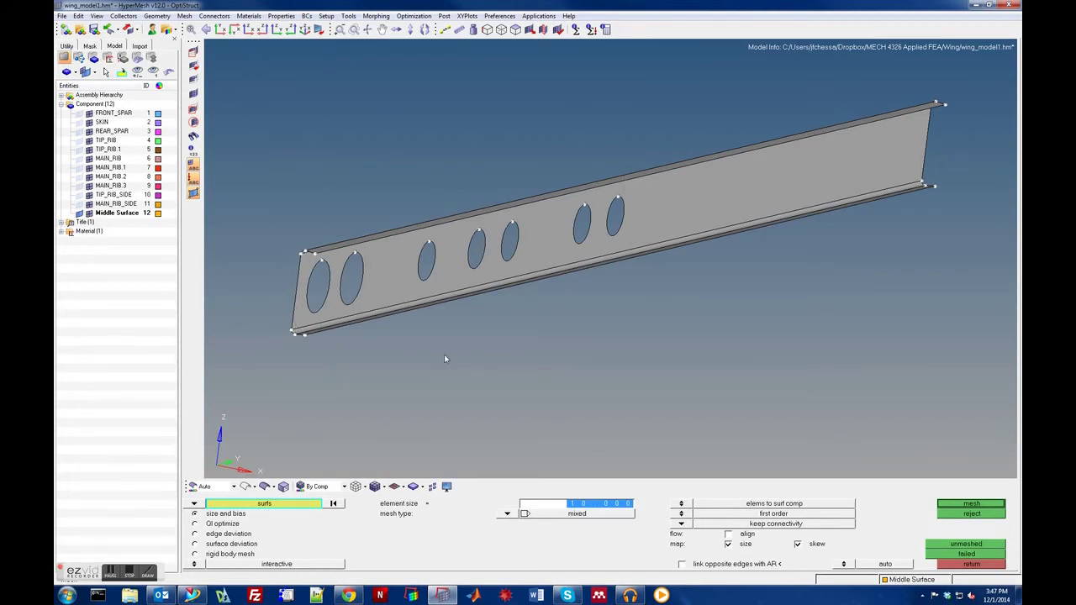
pyautogui.write('2.5')
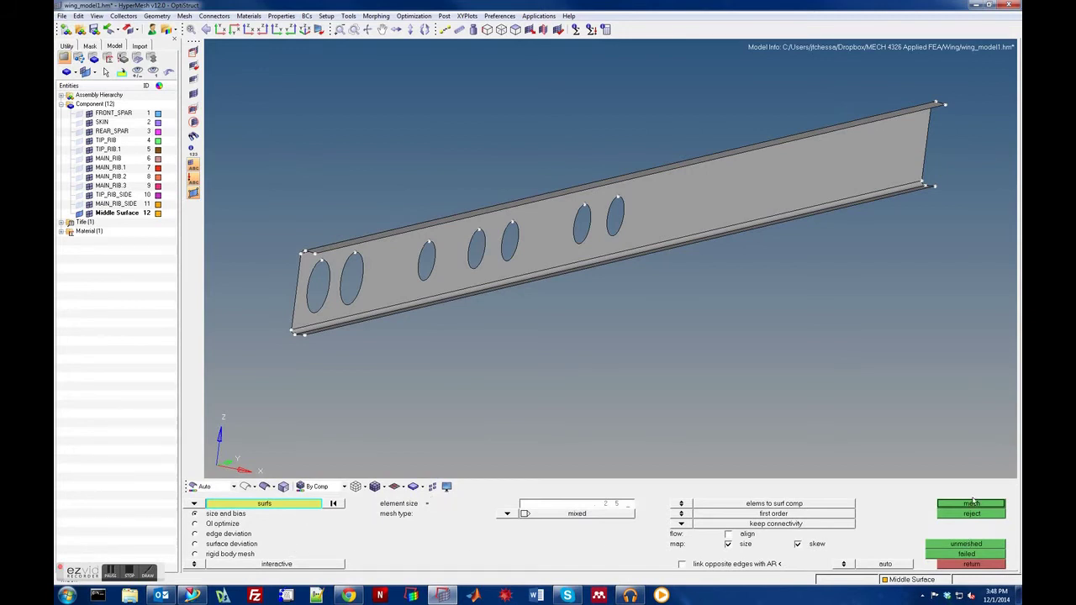
# Mesh the selected mid-surfaces, inspect the result, then reject the mesh to redo it.
pyautogui.click(974, 504)
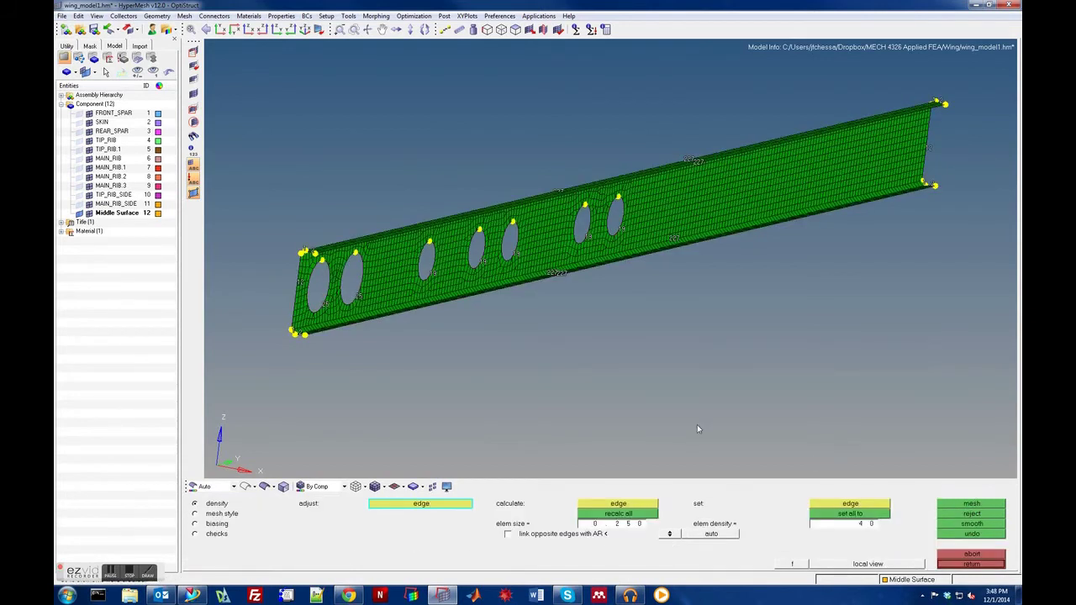
pyautogui.scroll(2, 539, 353)
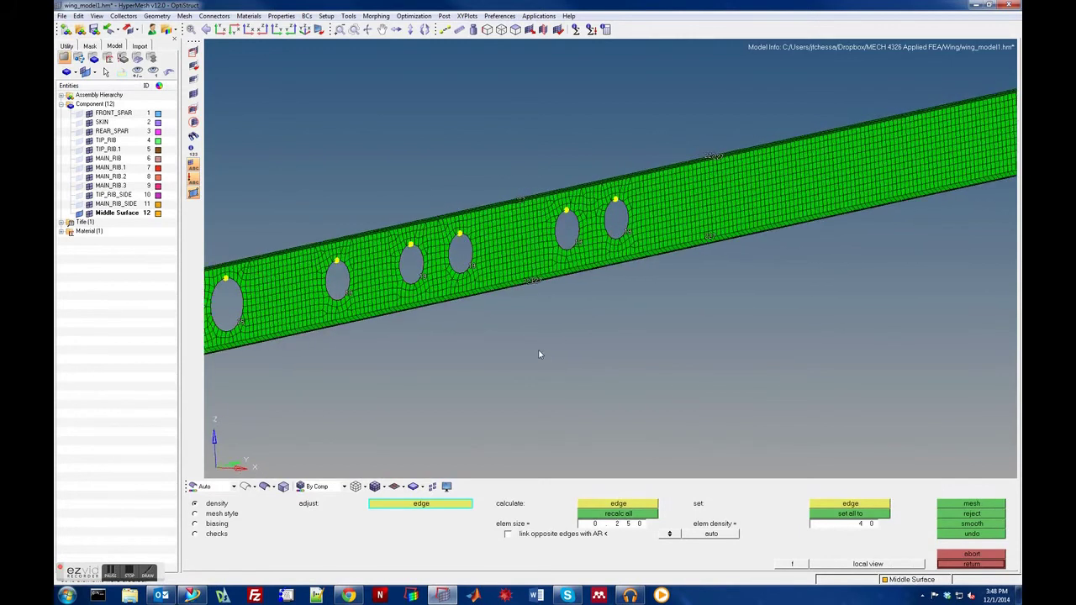
pyautogui.scroll(-2, 539, 353)
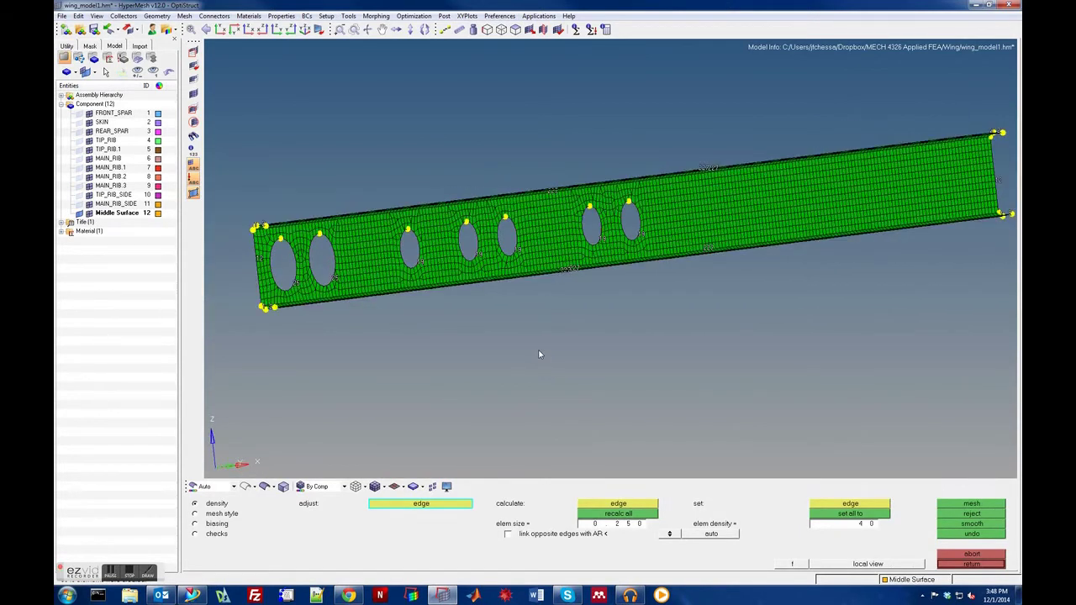
pyautogui.press('Left')
pyautogui.press('Left')
pyautogui.scroll(2, 540, 354)
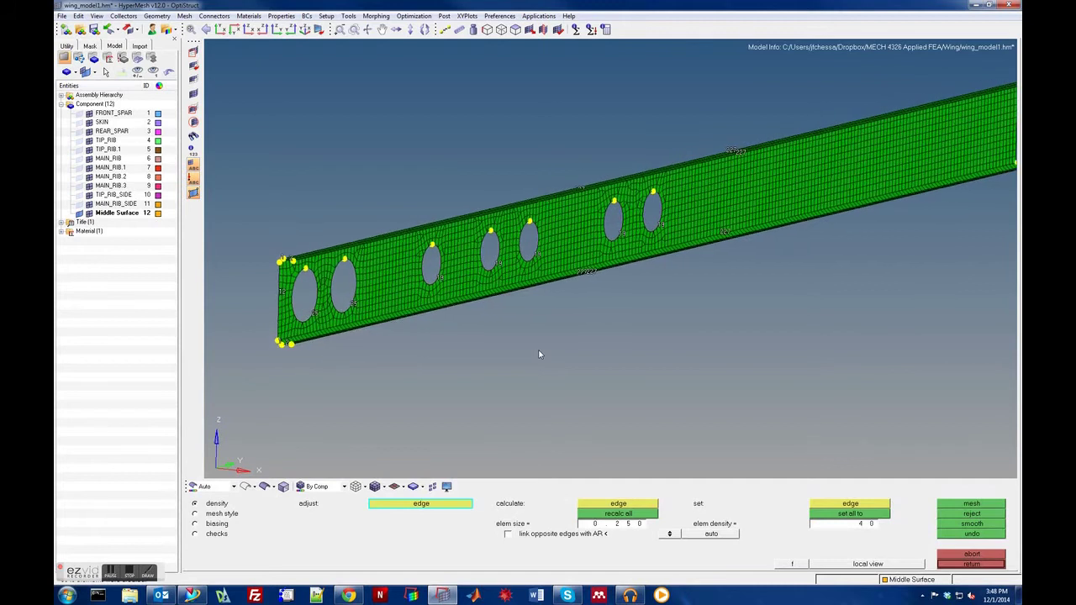
pyautogui.press('Left')
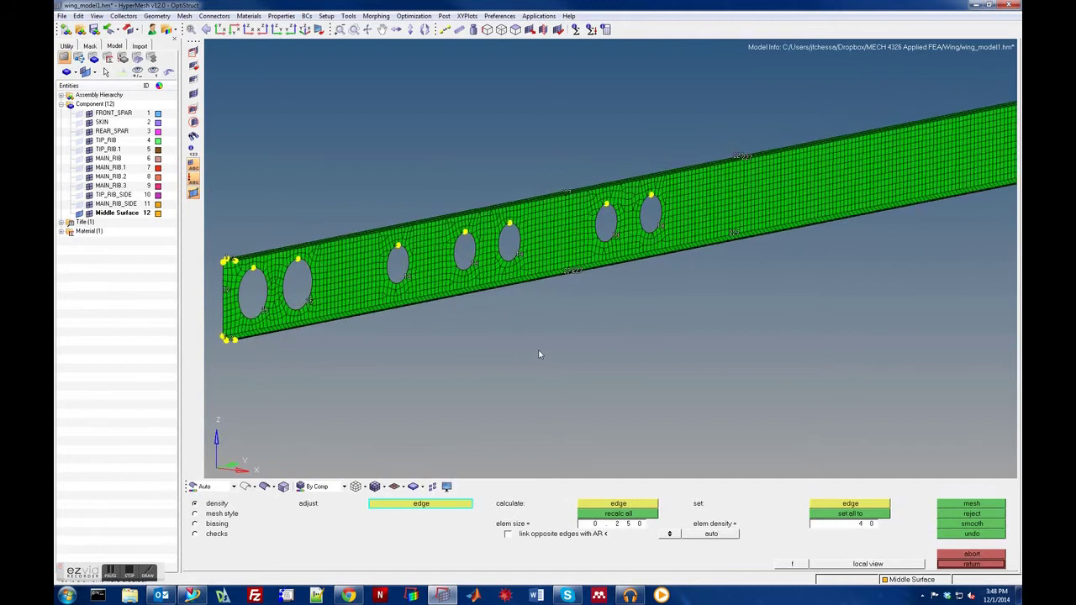
pyautogui.click(985, 514)
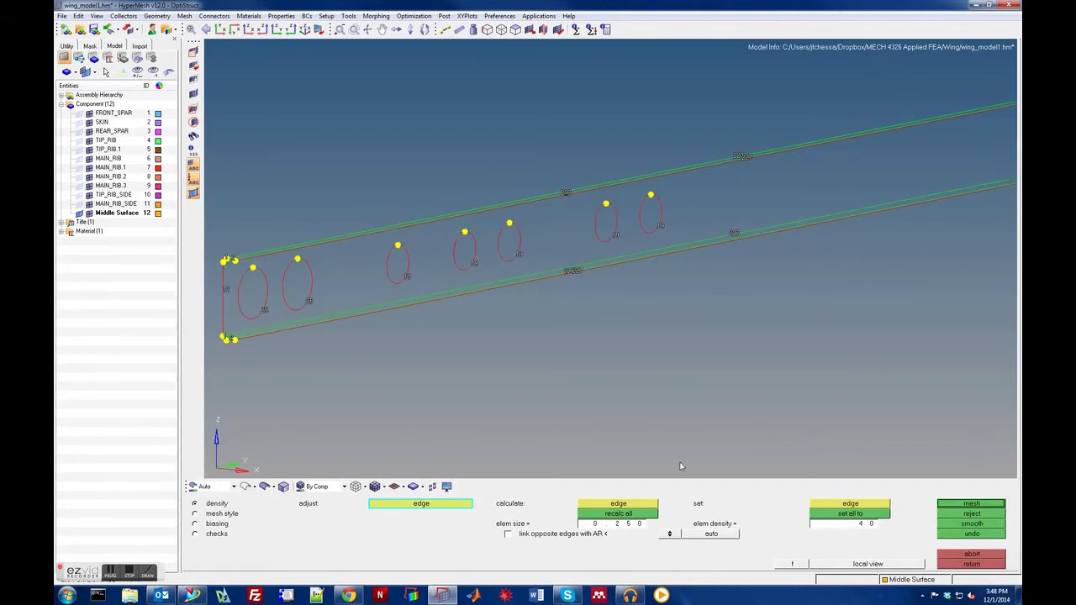
pyautogui.press('Right')
pyautogui.press('Right')
pyautogui.press('Right')
pyautogui.press('Right')
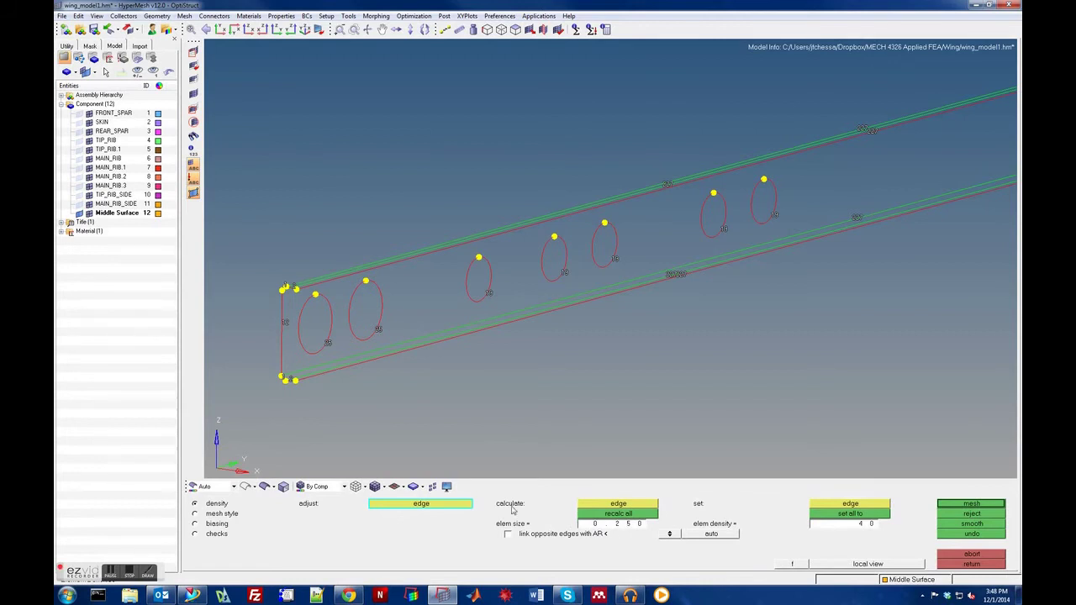
# Adjust the number of edge seeds around the first lightening hole.
pyautogui.click(324, 343)
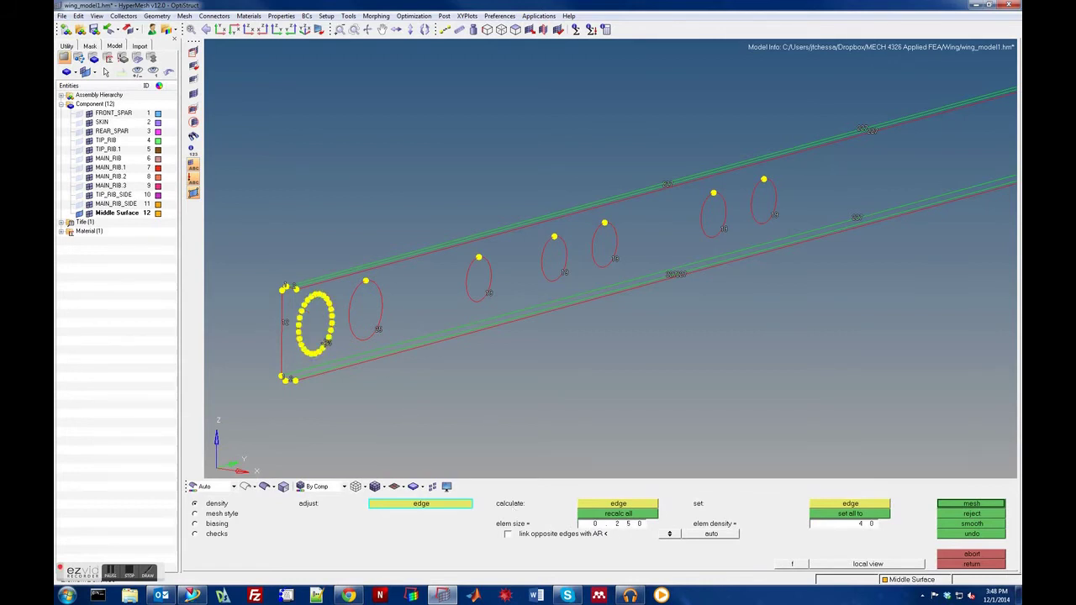
pyautogui.click(326, 343)
pyautogui.click(326, 343)
pyautogui.click(326, 343)
pyautogui.click(326, 343)
pyautogui.click(326, 343)
pyautogui.click(326, 343)
pyautogui.click(326, 343)
# Set element size to 0.200, recalculate all edge seeding, and generate the mesh.
pyautogui.doubleClick(611, 526)
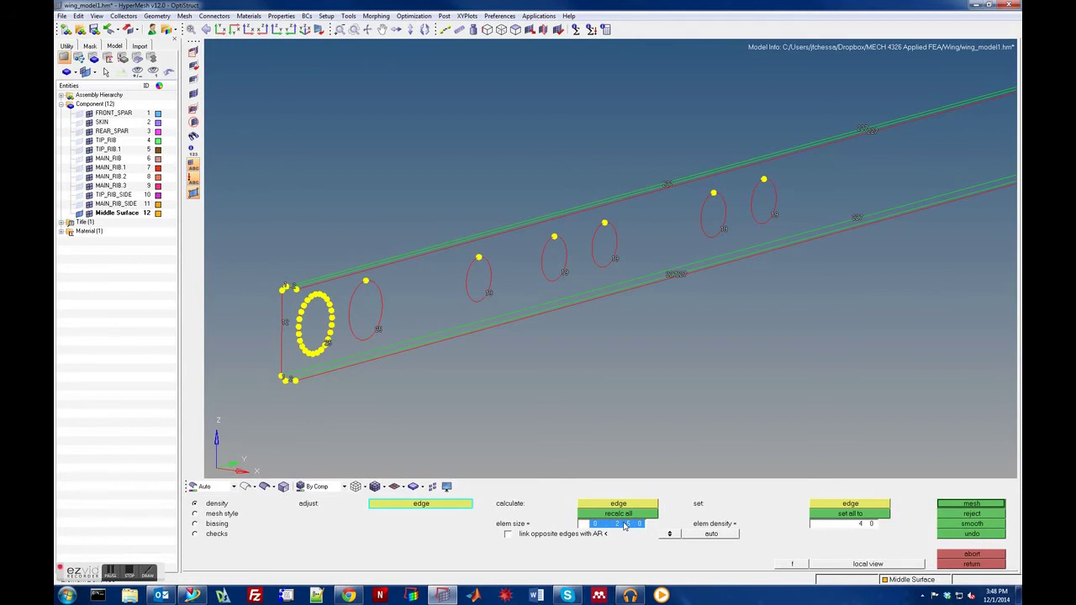
pyautogui.press('BackSpace')
pyautogui.write('0.200')
pyautogui.click(636, 515)
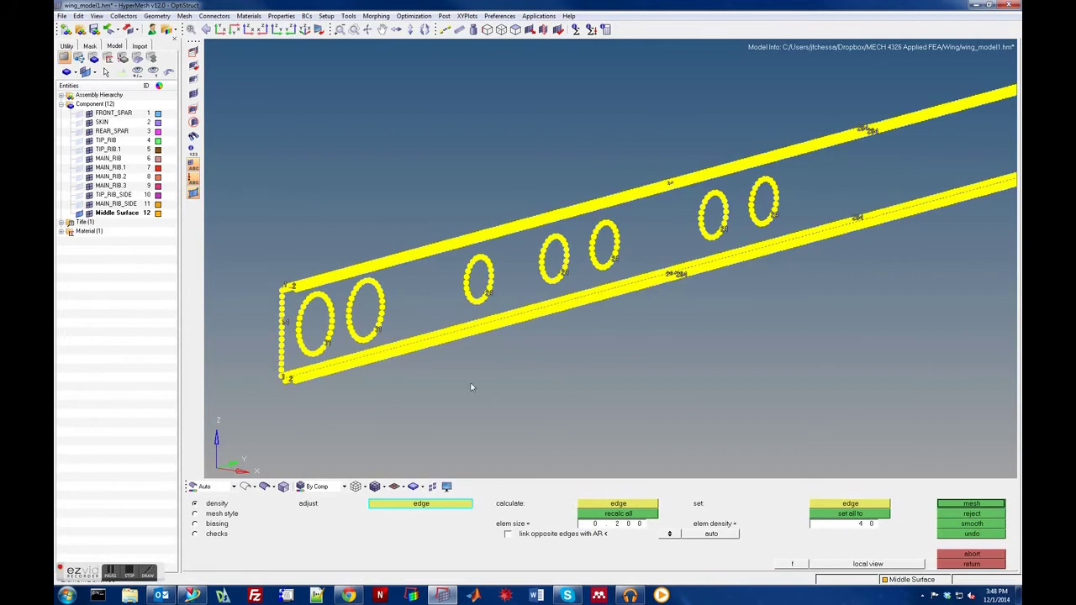
pyautogui.click(993, 506)
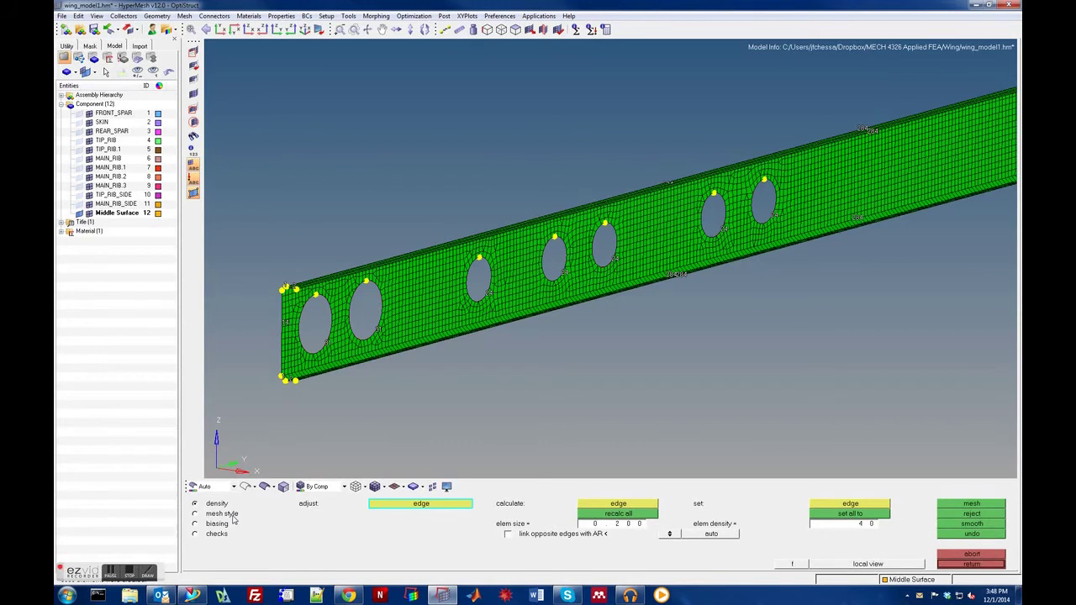
# Review the element type options, then leave the density settings for the main automesh options.
pyautogui.click(233, 519)
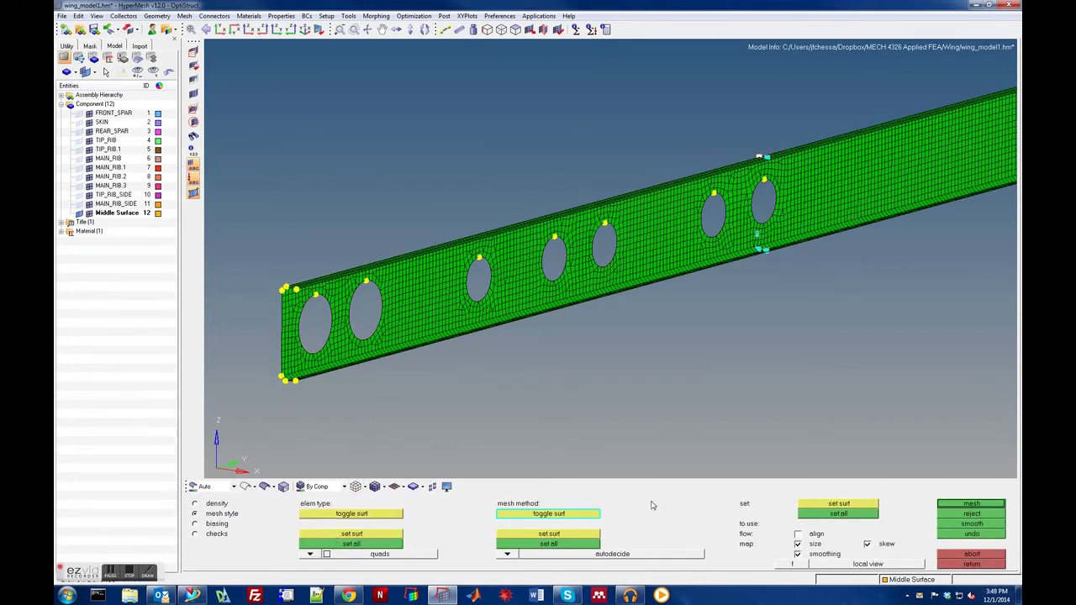
pyautogui.click(220, 504)
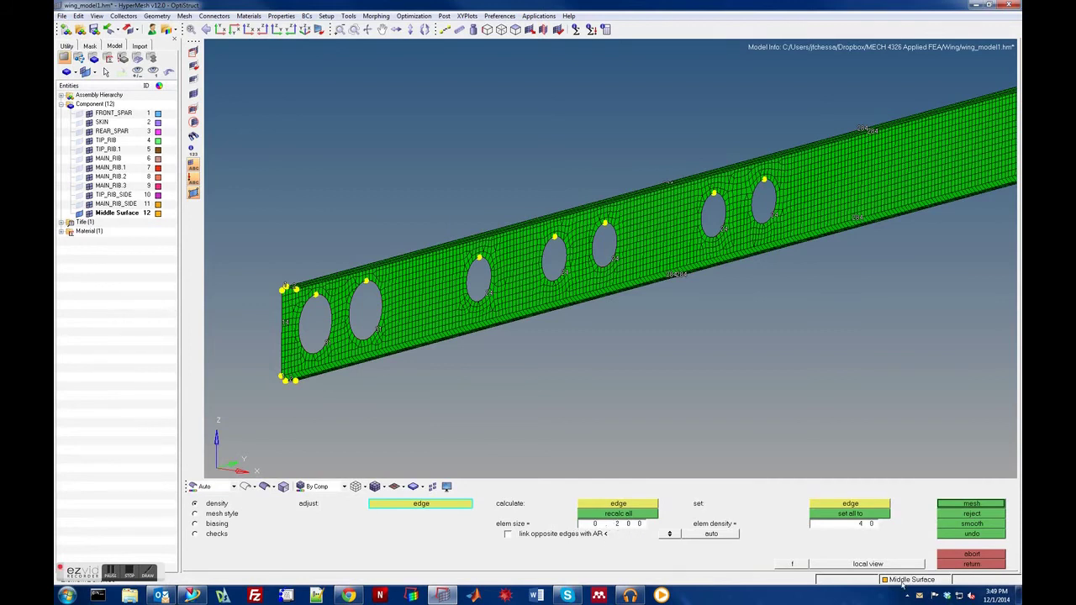
pyautogui.click(974, 564)
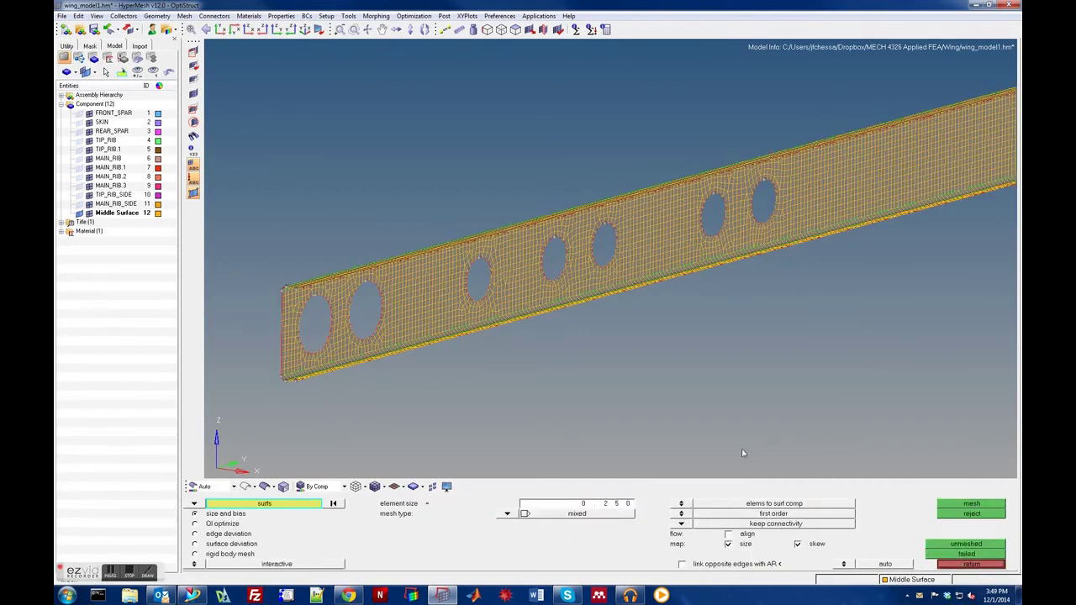
pyautogui.scroll(-3, 742, 453)
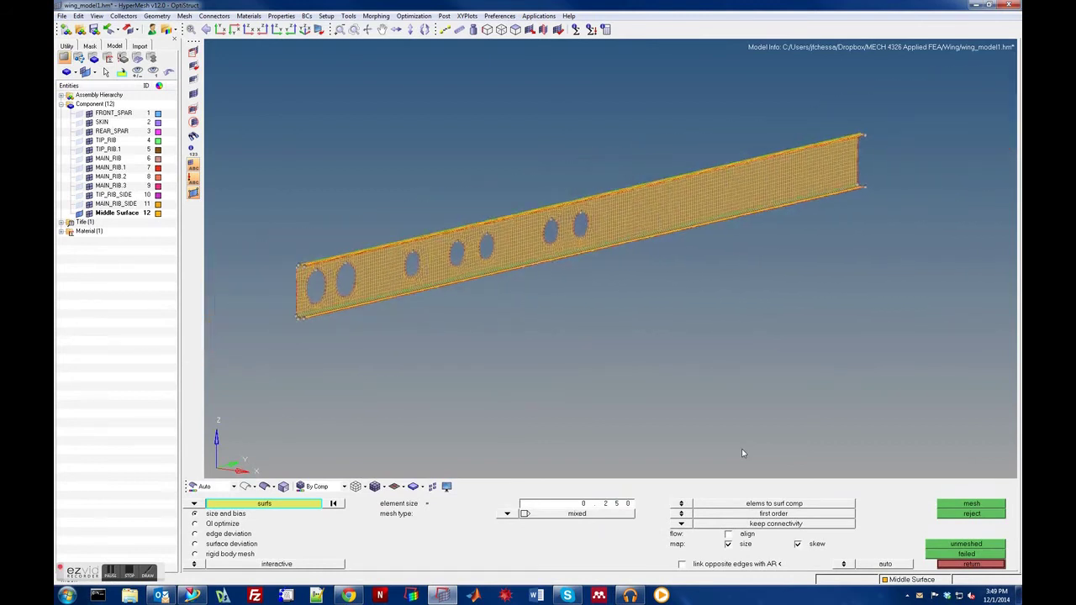
pyautogui.scroll(1, 742, 453)
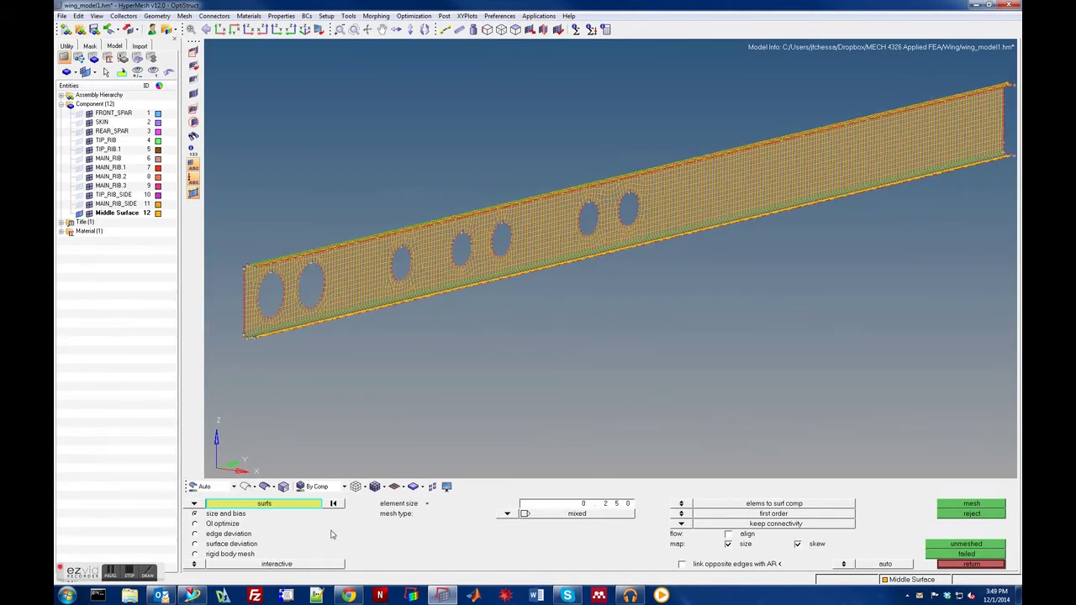
# Show elements shaded with mesh lines, hide surface edges, and exit automesh keeping the mesh.
pyautogui.click(376, 487)
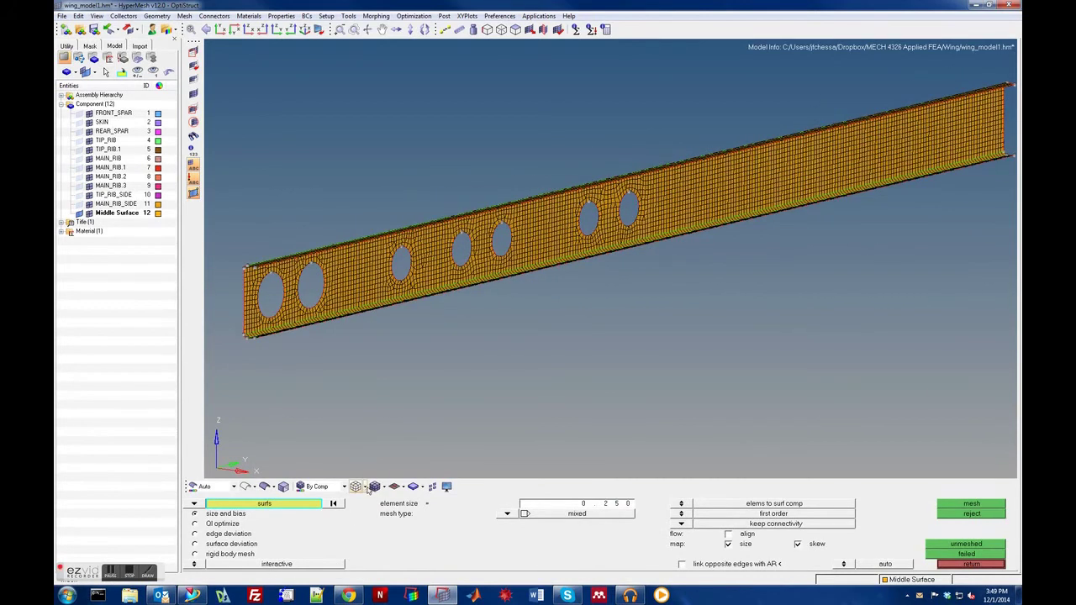
pyautogui.press('Down')
pyautogui.press('Down')
pyautogui.press('Down')
pyautogui.press('Down')
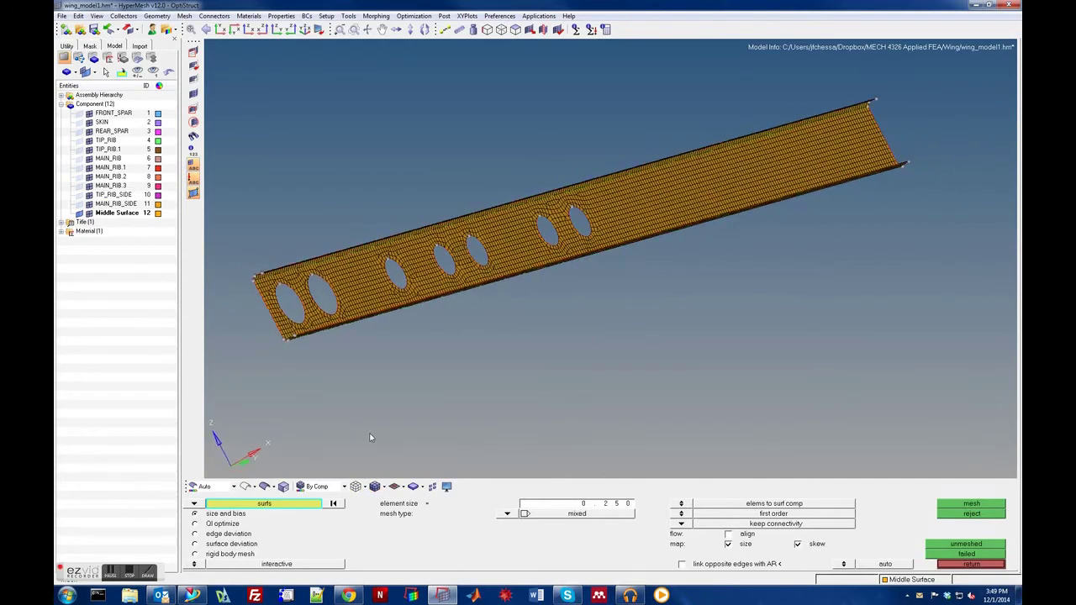
pyautogui.press('Down')
pyautogui.press('Down')
pyautogui.press('Down')
pyautogui.press('Down')
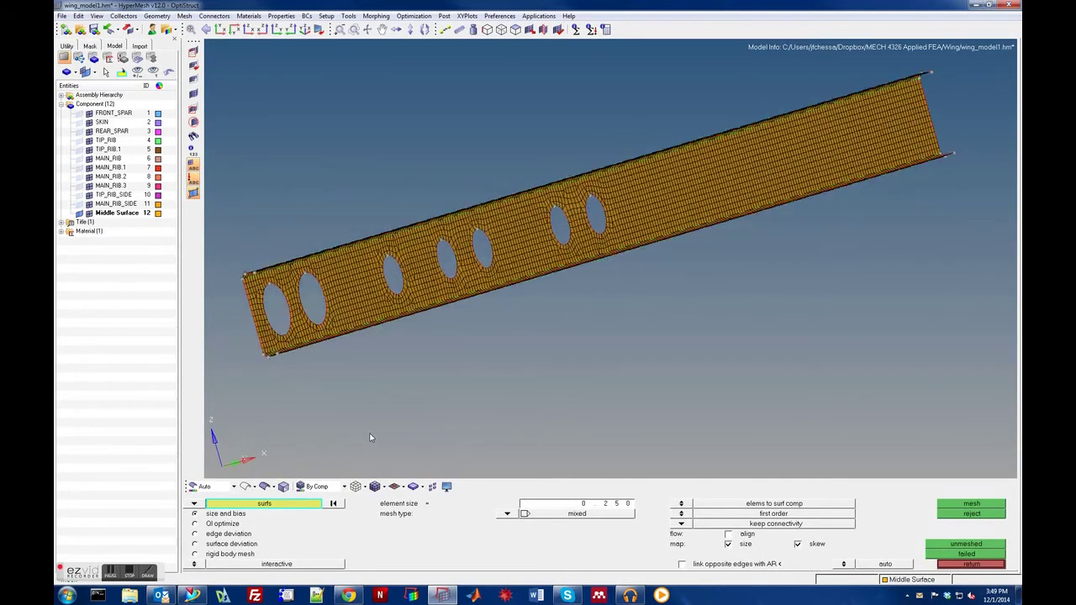
pyautogui.press('Down')
pyautogui.press('Down')
pyautogui.press('Down')
pyautogui.press('Down')
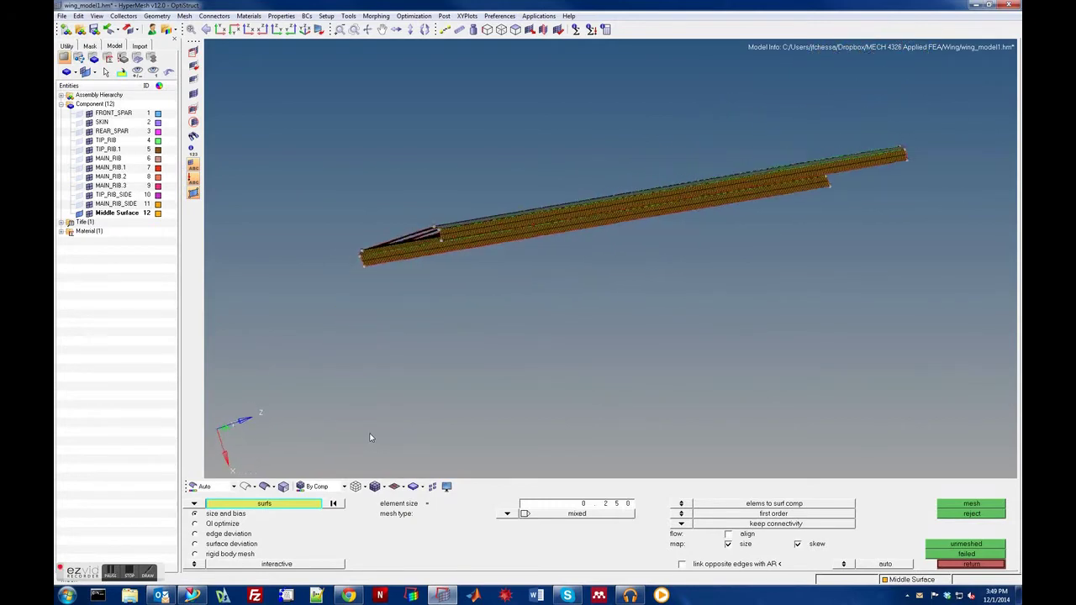
pyautogui.press('Down')
pyautogui.press('Down')
pyautogui.press('Down')
pyautogui.press('Down')
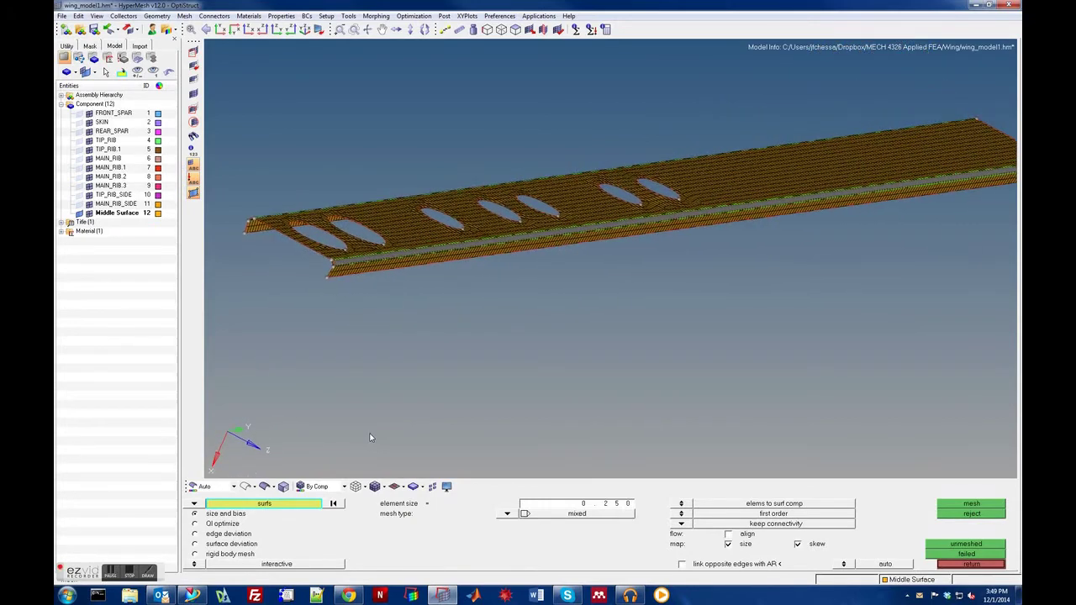
pyautogui.press('Down')
pyautogui.press('Down')
pyautogui.press('Down')
pyautogui.press('Down')
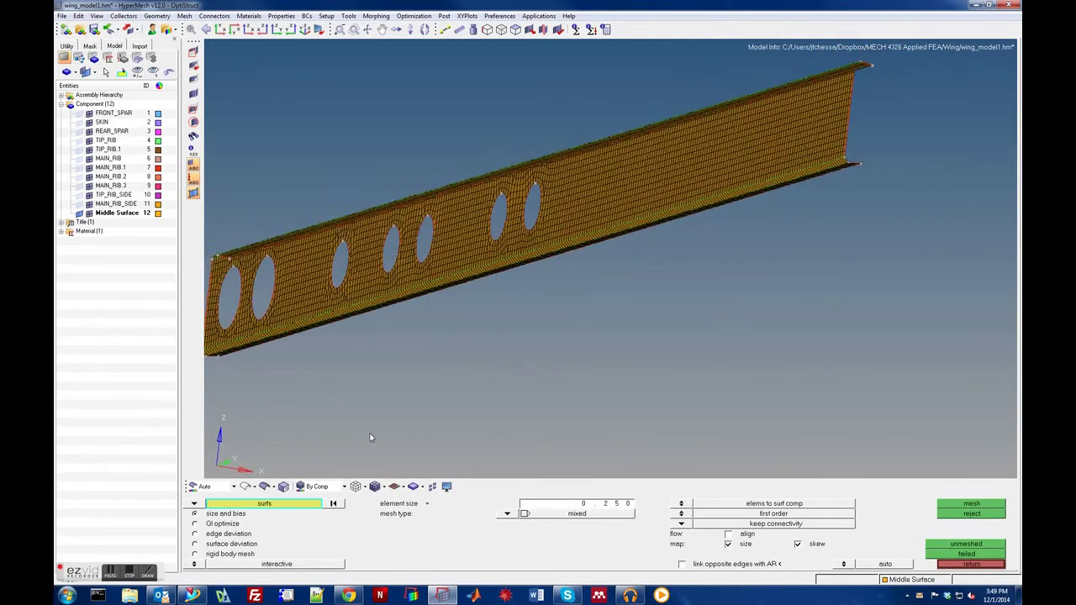
pyautogui.press('Down')
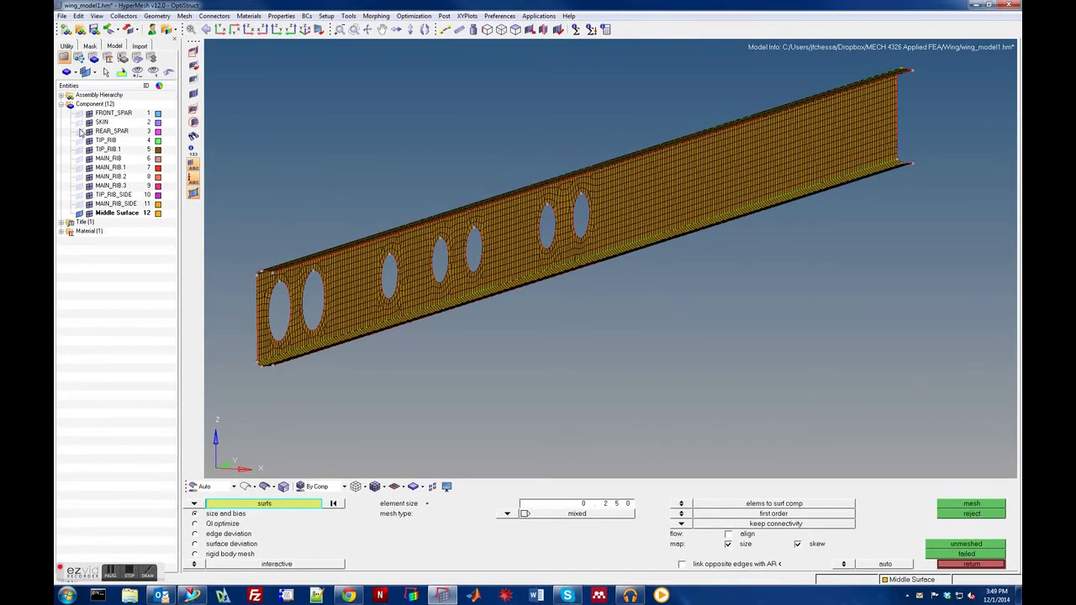
pyautogui.click(79, 214)
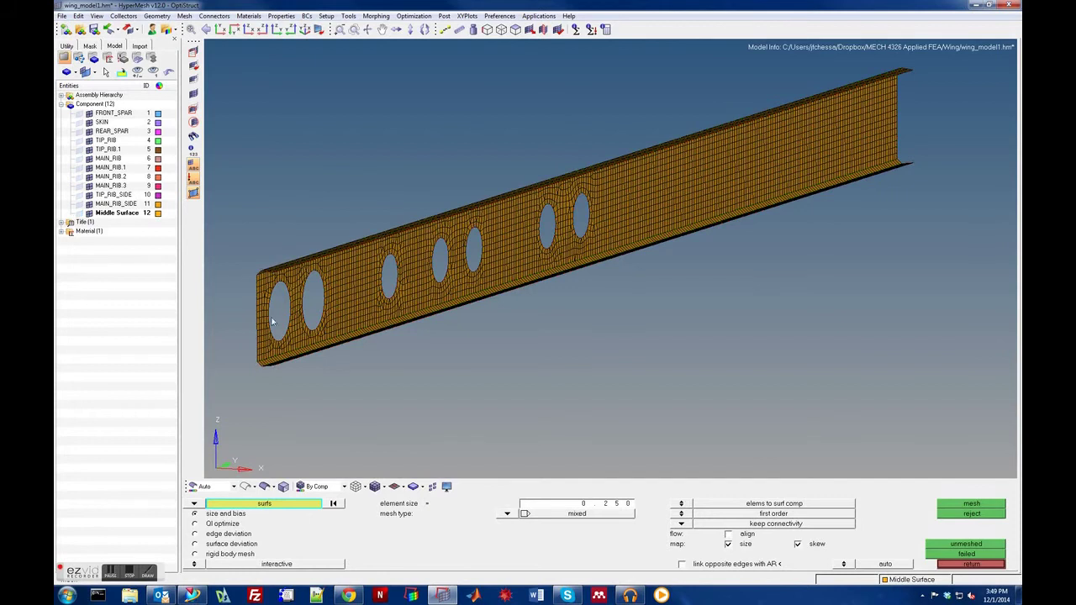
pyautogui.click(971, 564)
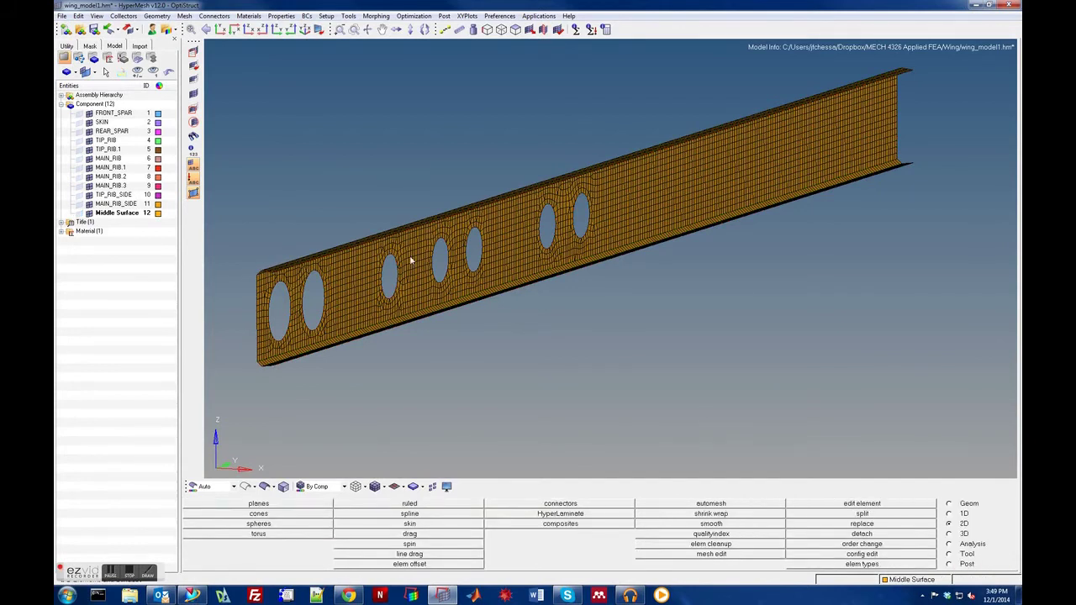
# Open Tool > check elems on 2-D criteria, check Jacobian and inspect element 4790's quality values.
pyautogui.click(949, 554)
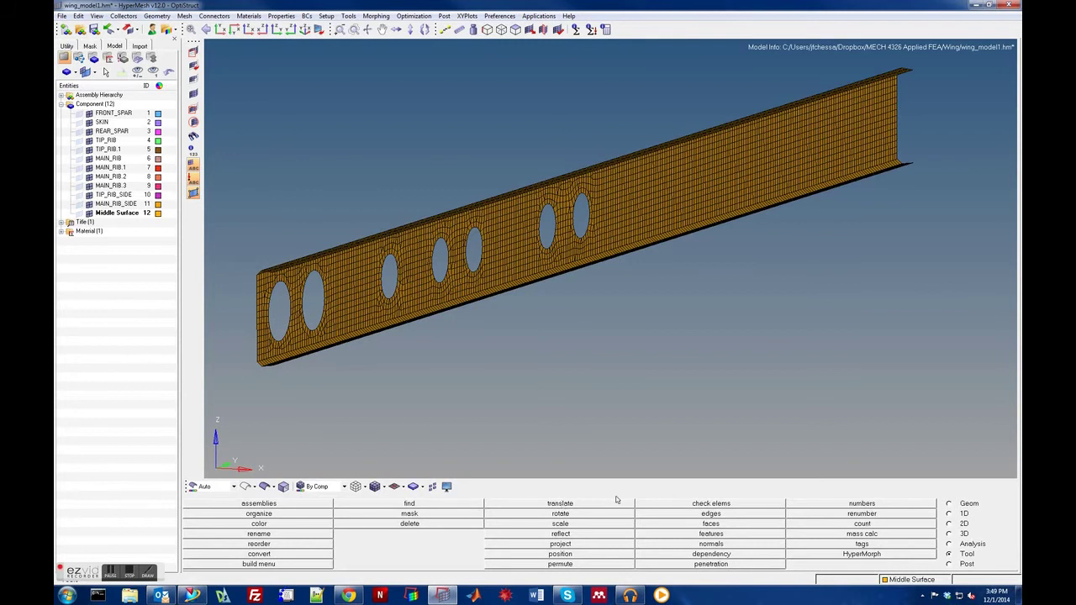
pyautogui.click(709, 504)
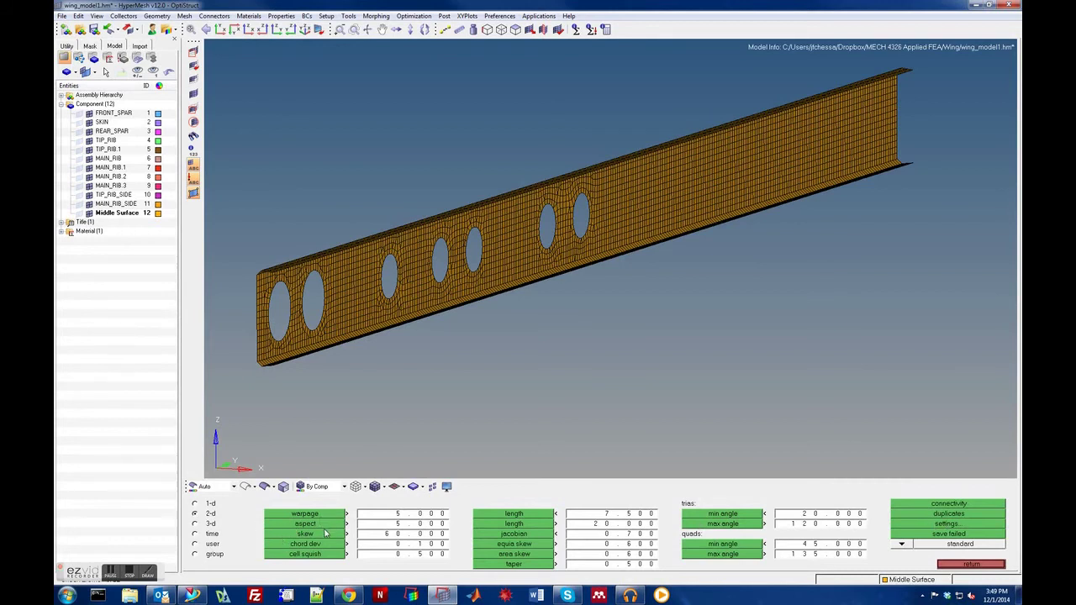
pyautogui.click(514, 533)
pyautogui.click(210, 523)
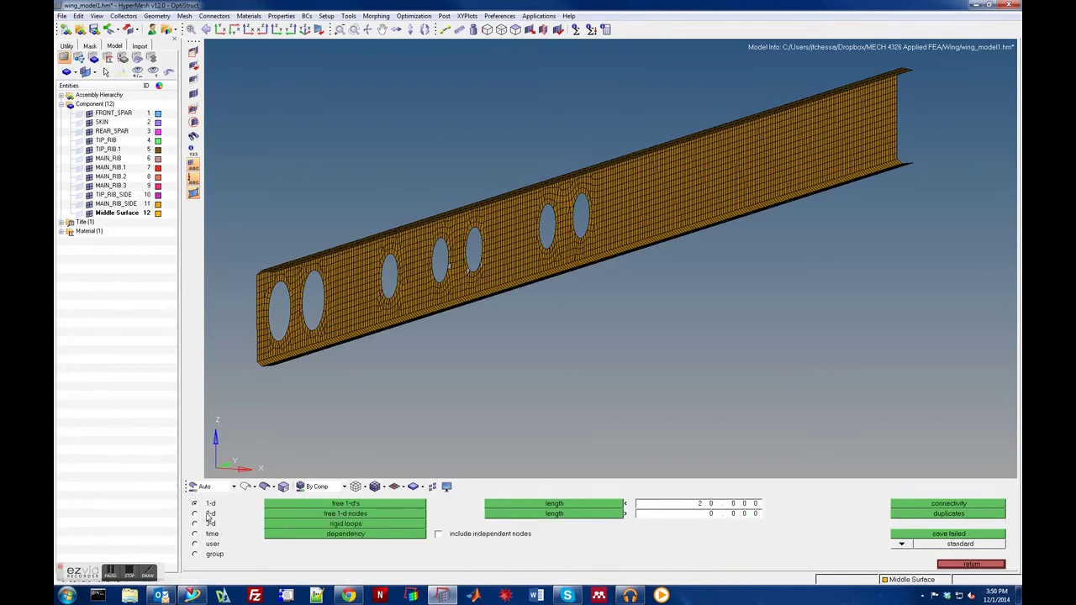
pyautogui.click(209, 513)
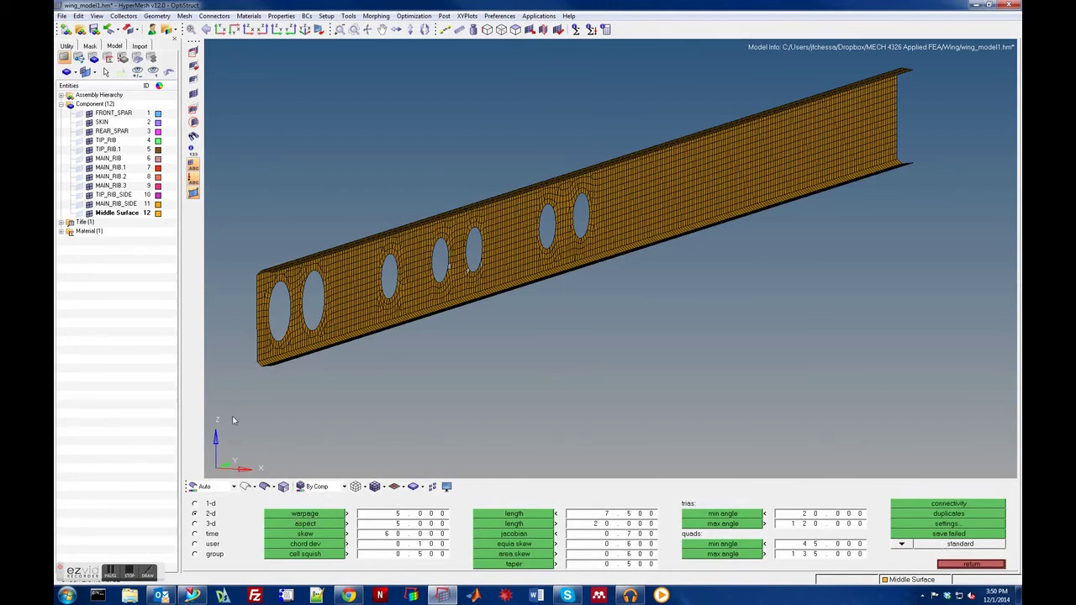
pyautogui.click(802, 149)
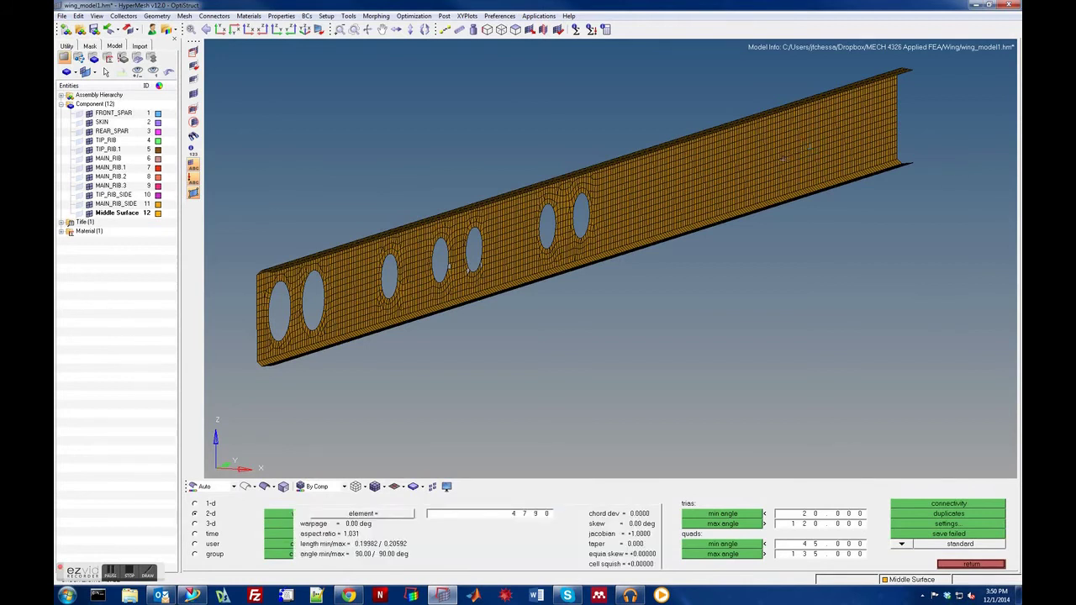
pyautogui.click(964, 564)
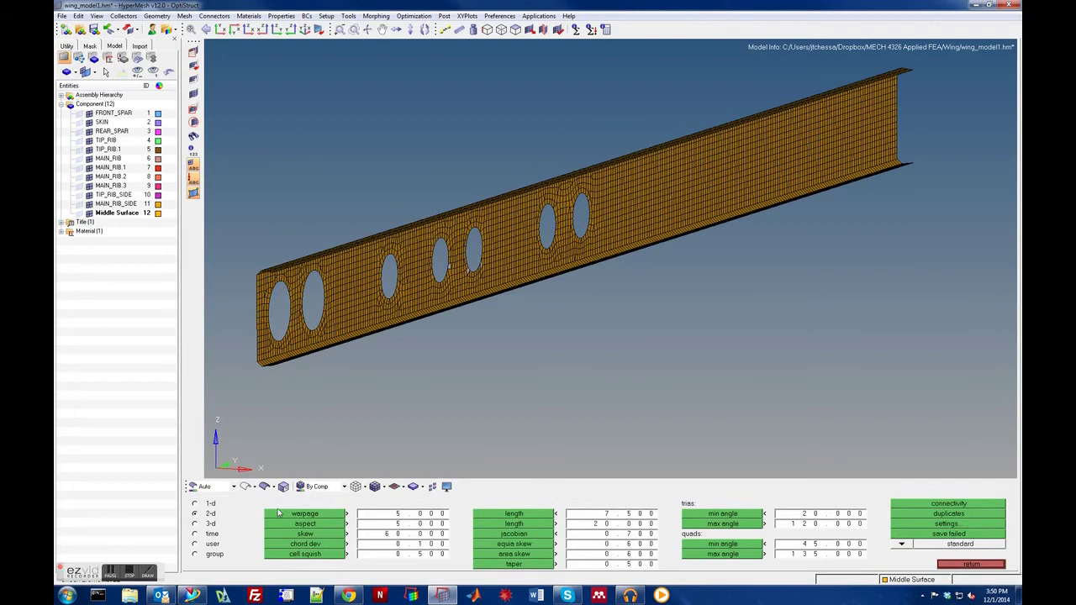
# Check warpage (0.00), aspect ratio (1.87) and minimum Jacobian (0.69), then finish the checks.
pyautogui.click(317, 514)
pyautogui.click(314, 525)
pyautogui.click(504, 535)
pyautogui.click(962, 565)
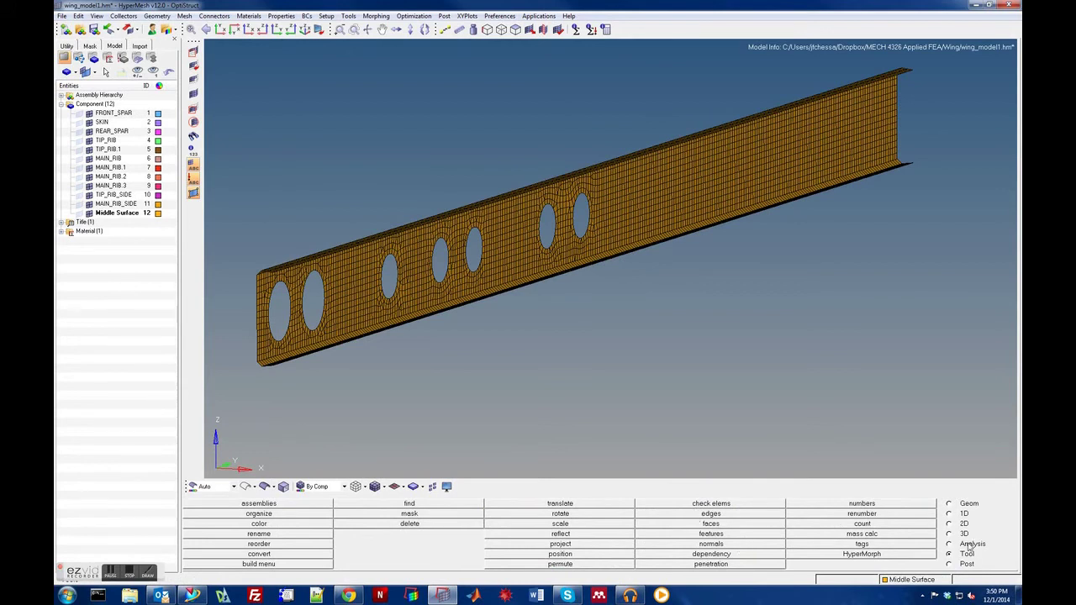
# Reopen the 2-D element checks and recheck Jacobian 0.69, aspect ratio 1.87 and warpage 0.00.
pyautogui.click(684, 504)
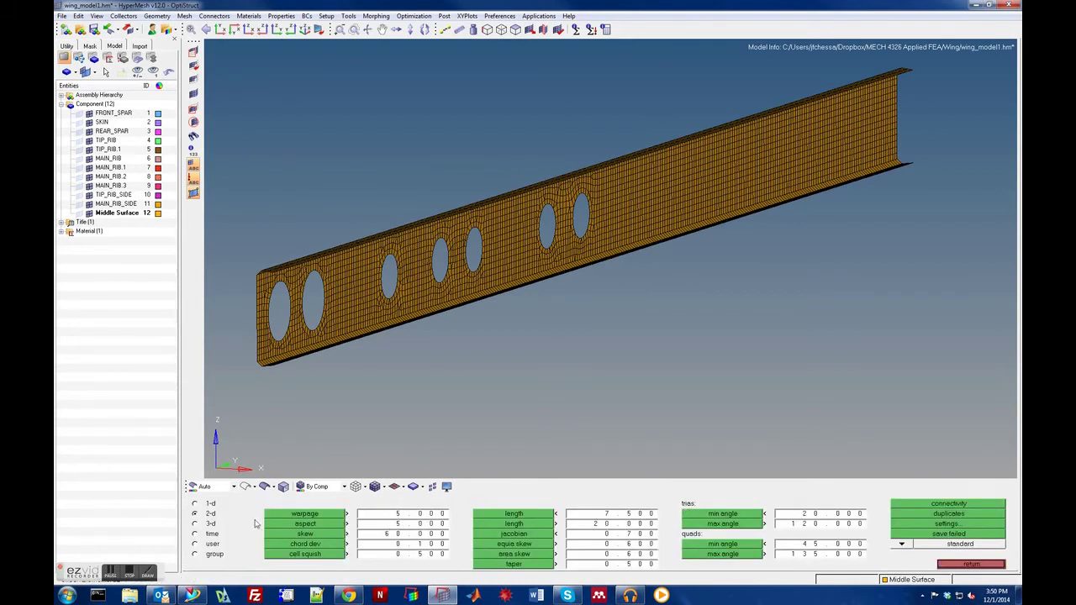
pyautogui.click(214, 504)
pyautogui.click(215, 514)
pyautogui.click(514, 534)
pyautogui.scroll(6, 449, 299)
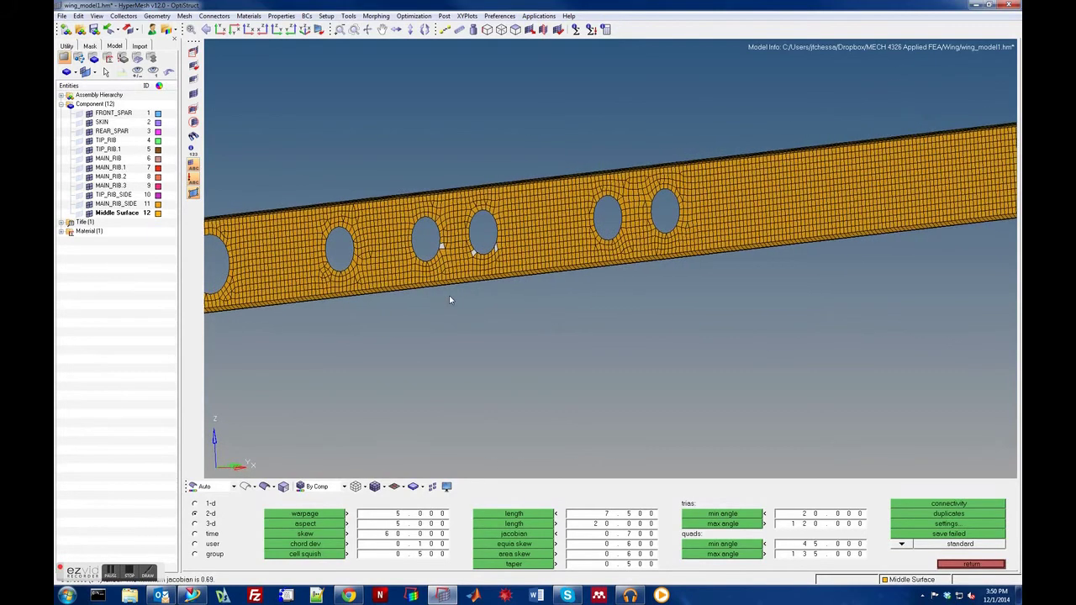
pyautogui.scroll(3, 449, 299)
pyautogui.scroll(-10, 449, 299)
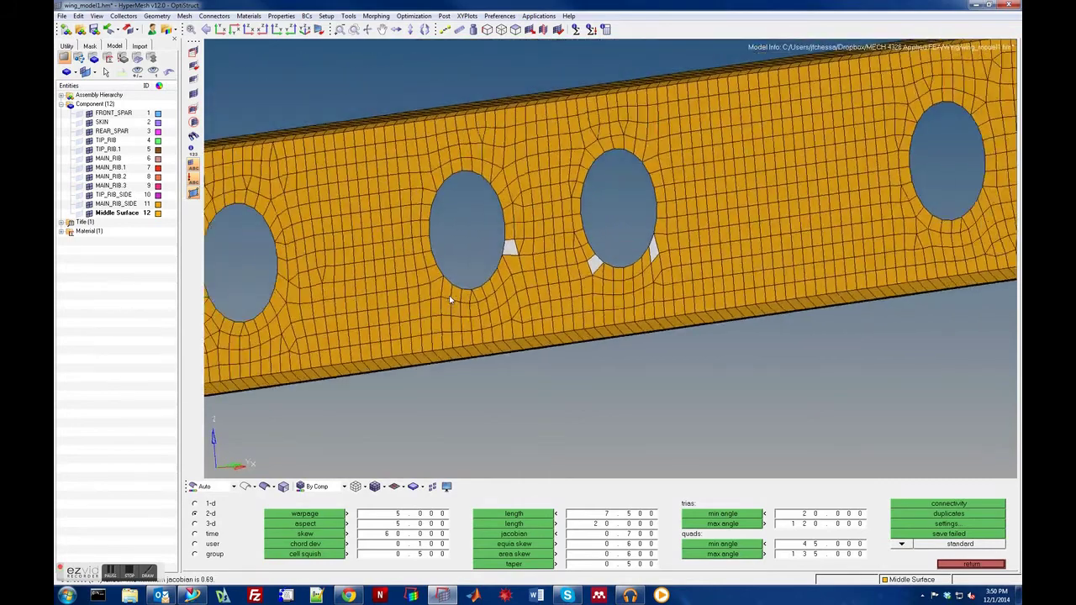
pyautogui.scroll(-6, 449, 300)
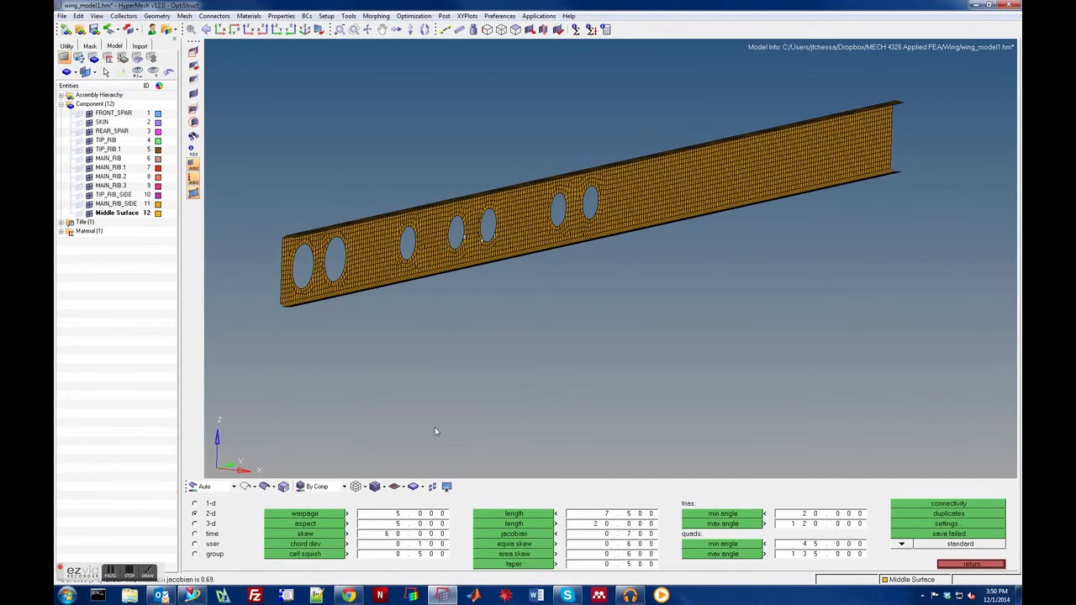
pyautogui.click(324, 525)
pyautogui.click(311, 514)
pyautogui.click(311, 514)
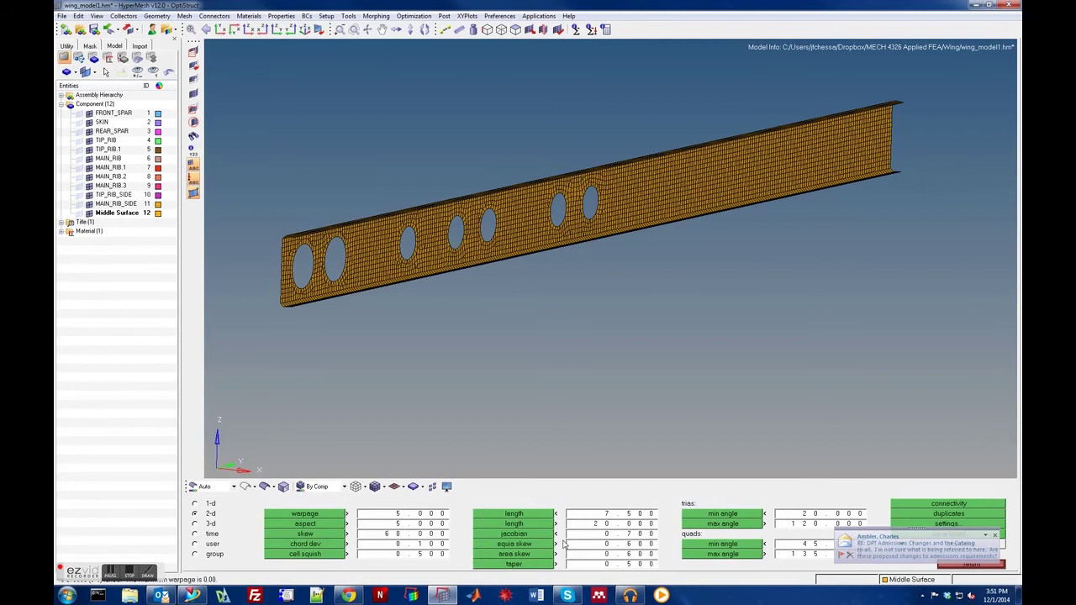
pyautogui.click(535, 535)
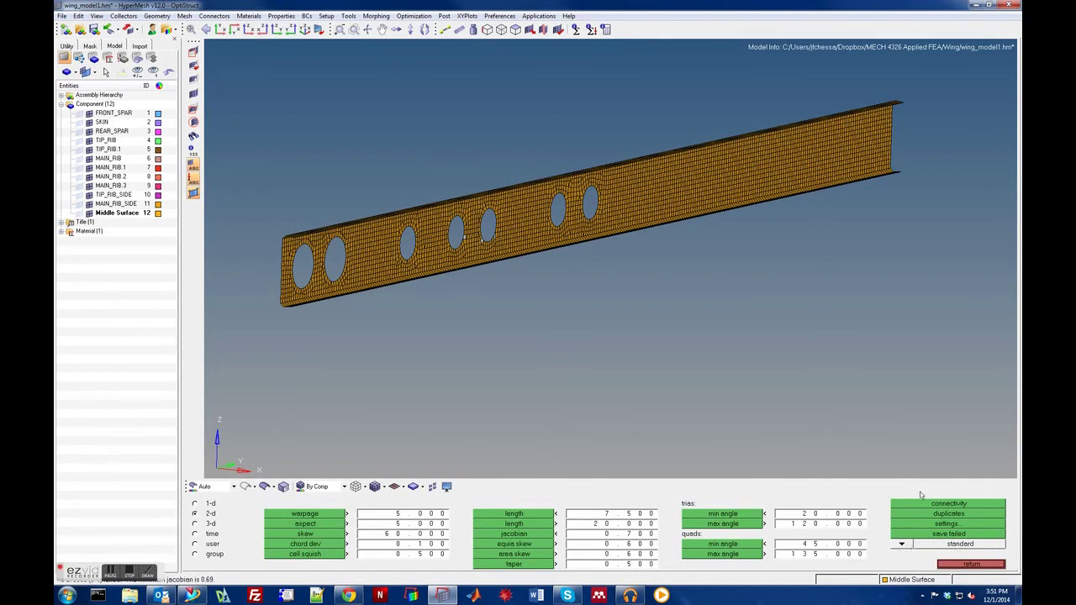
# Switch results to assign plot, contour the spar's 2-D Jacobian, then close the element checks.
pyautogui.click(909, 547)
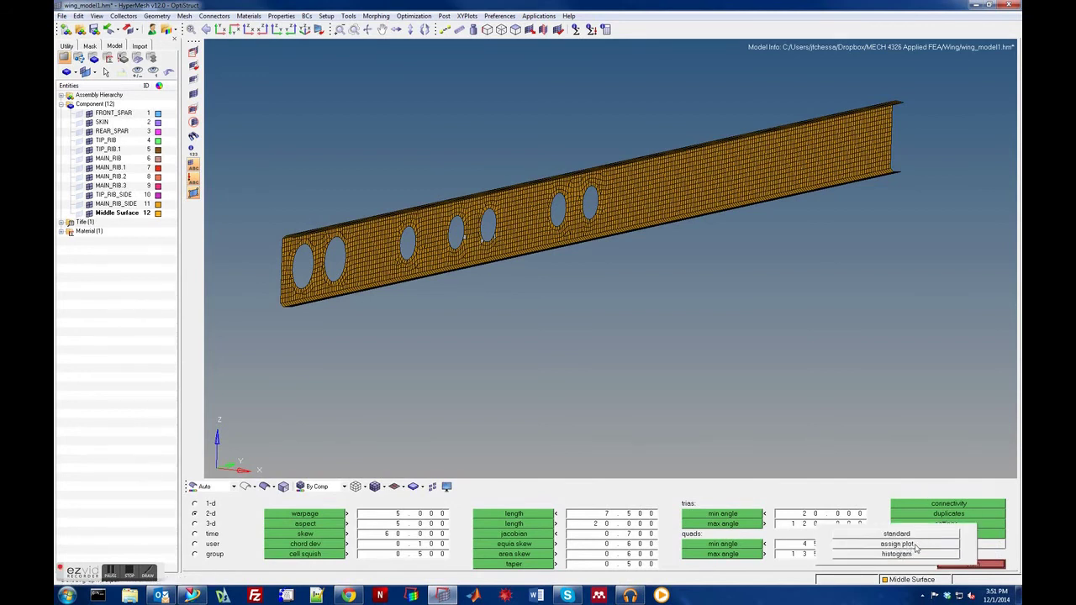
pyautogui.click(919, 544)
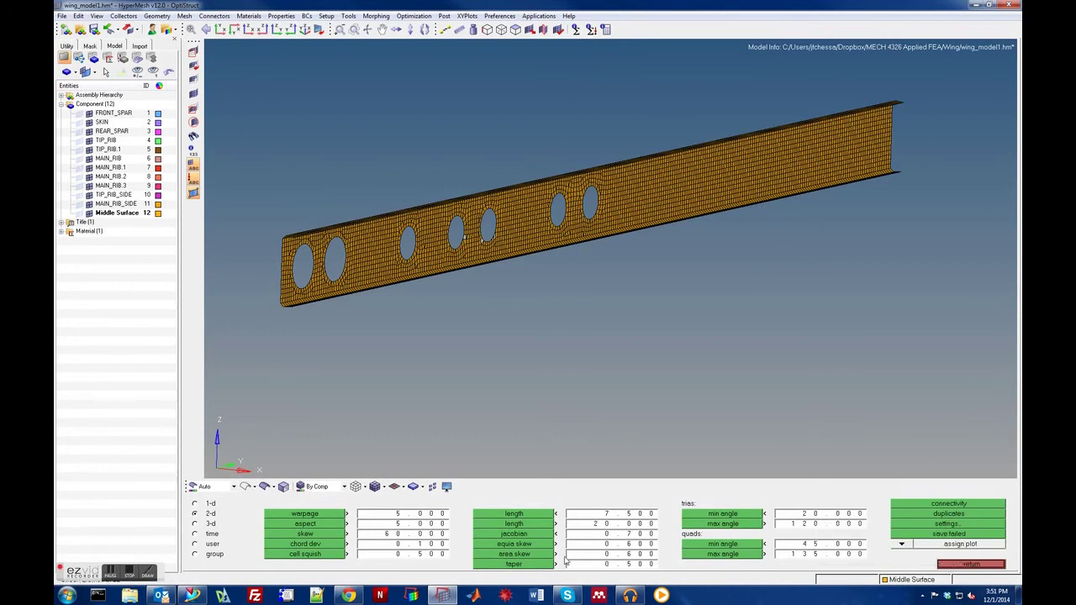
pyautogui.click(514, 534)
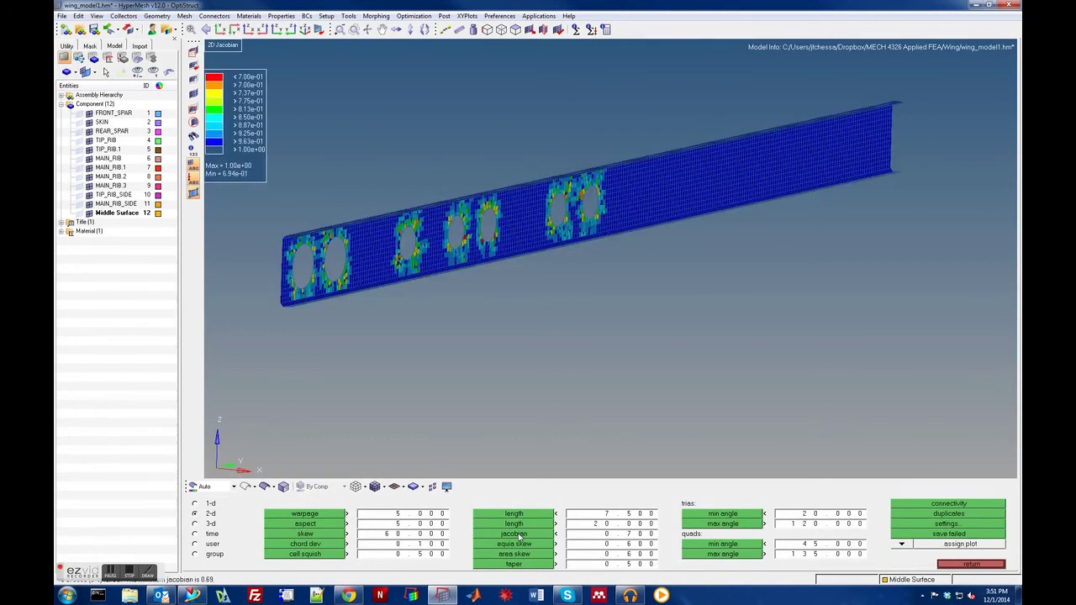
pyautogui.press('Left')
pyautogui.press('Left')
pyautogui.press('Left')
pyautogui.press('Left')
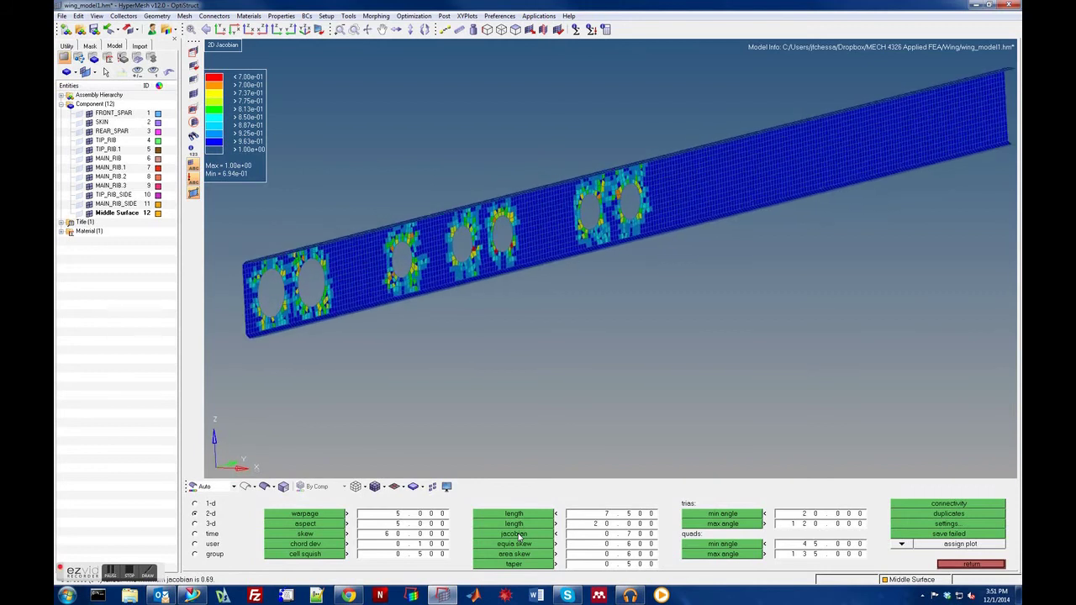
pyautogui.press('Left')
pyautogui.press('Left')
pyautogui.press('Left')
pyautogui.press('Left')
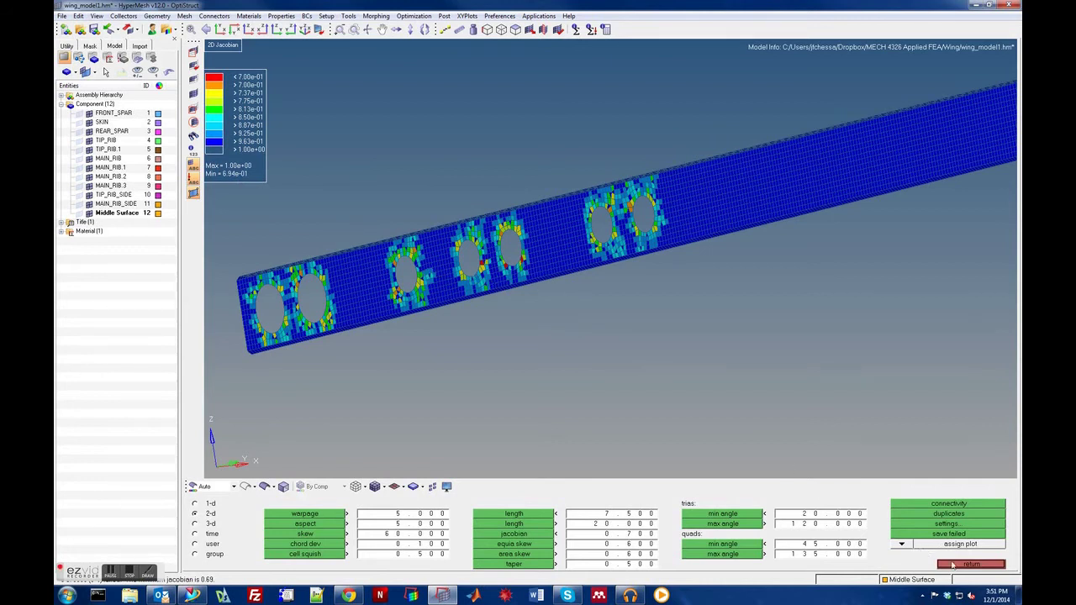
pyautogui.press('Right')
pyautogui.press('Right')
pyautogui.press('Right')
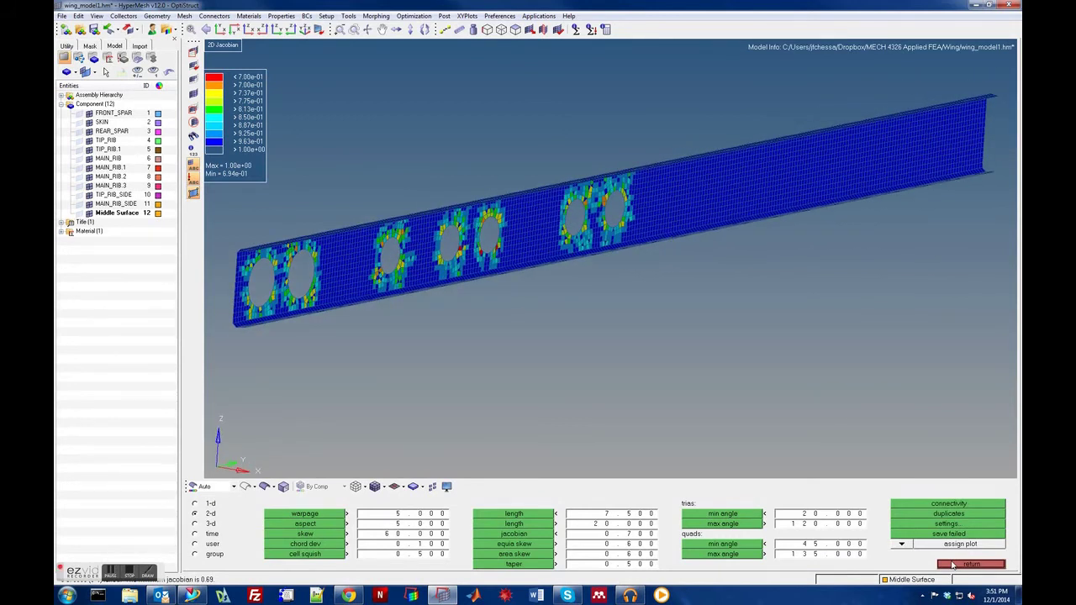
pyautogui.click(952, 565)
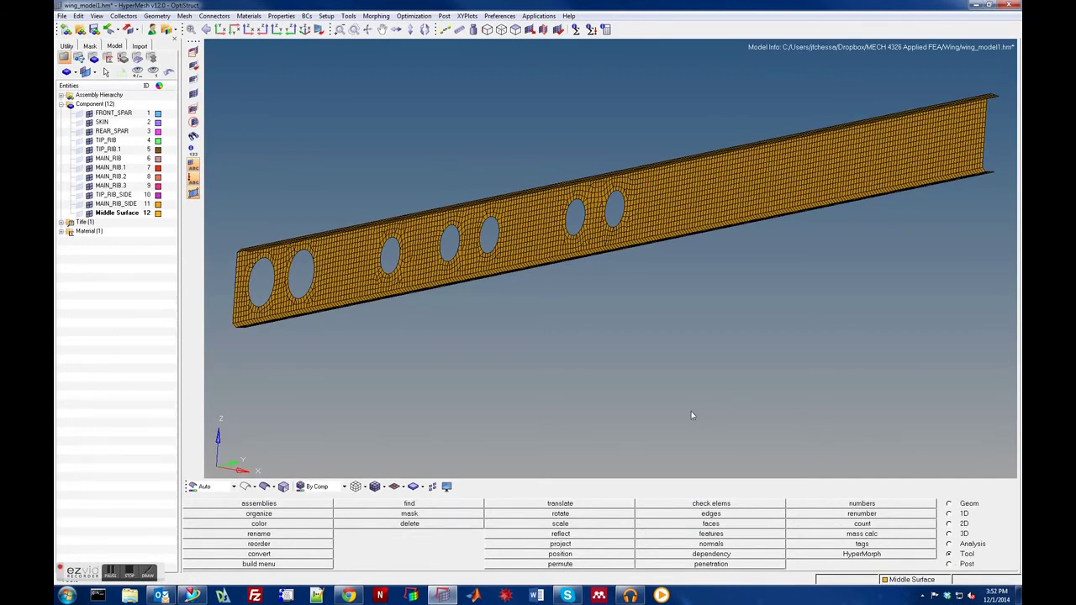
pyautogui.click(949, 524)
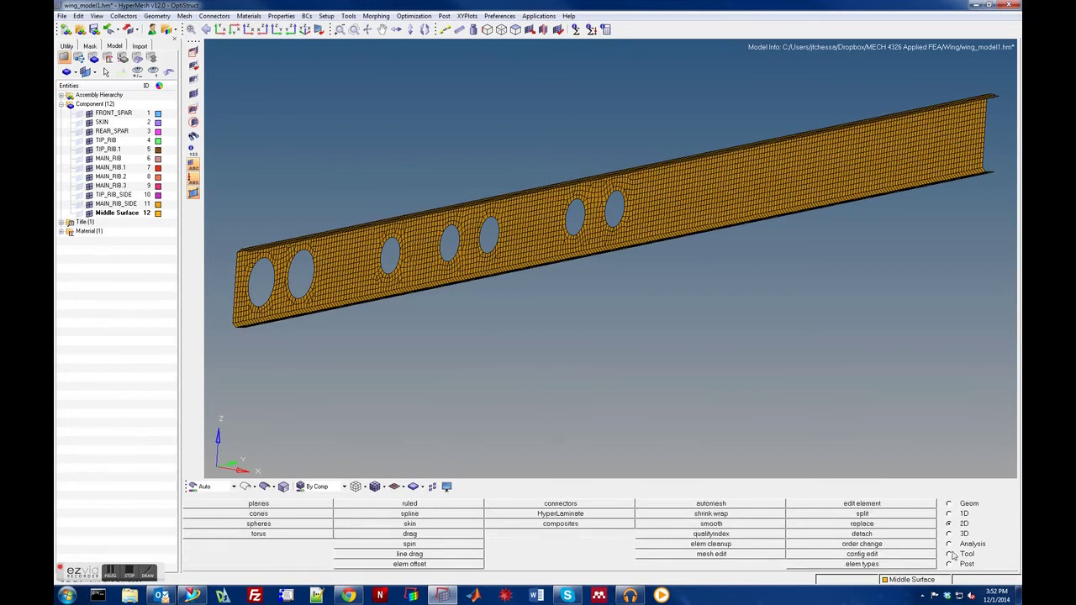
pyautogui.click(949, 556)
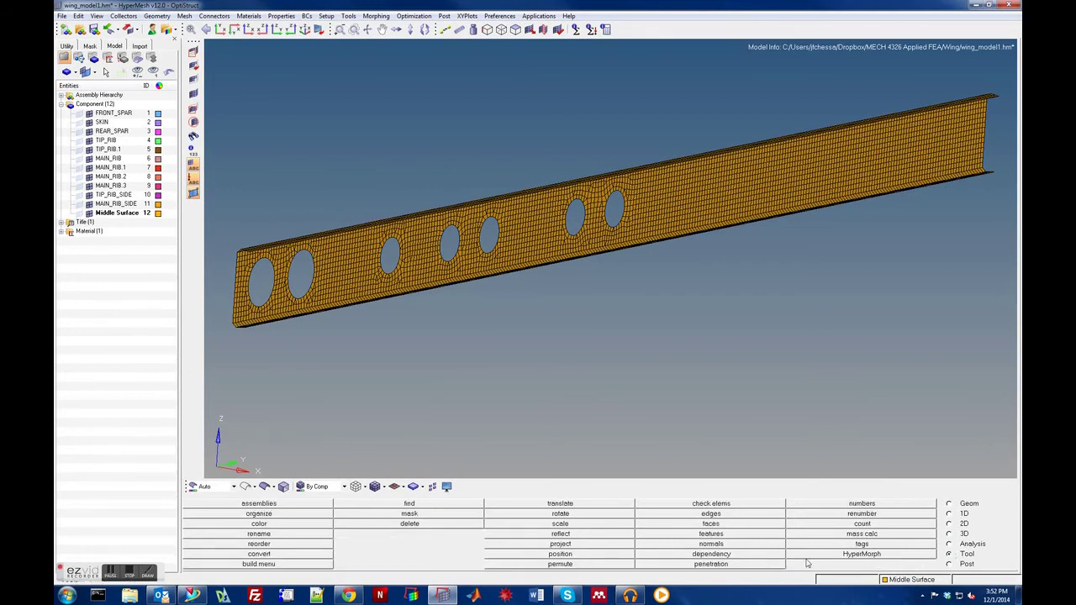
pyautogui.click(435, 524)
pyautogui.click(243, 504)
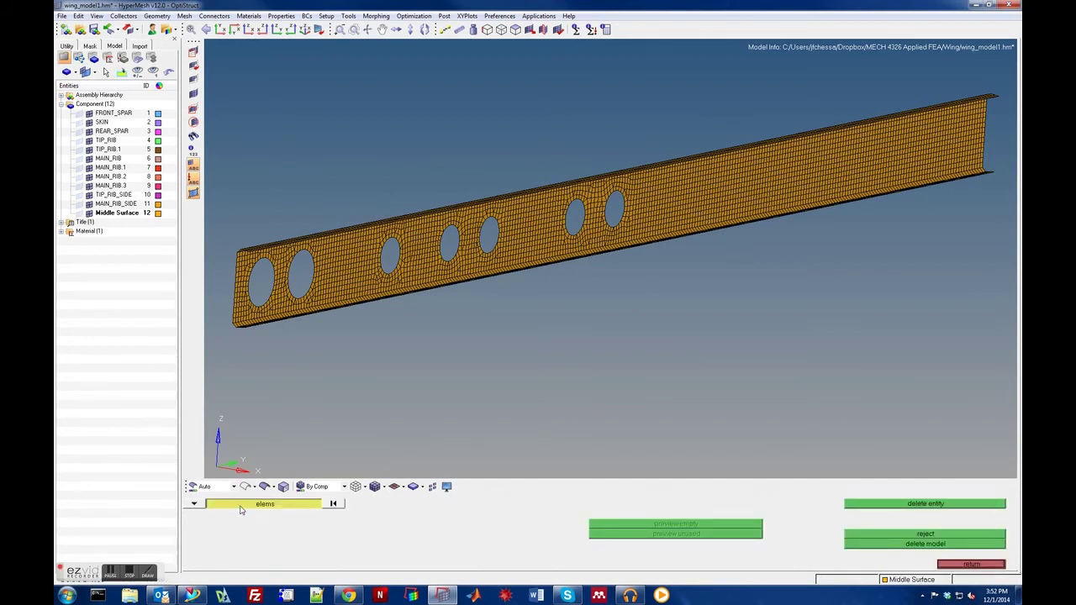
pyautogui.click(318, 524)
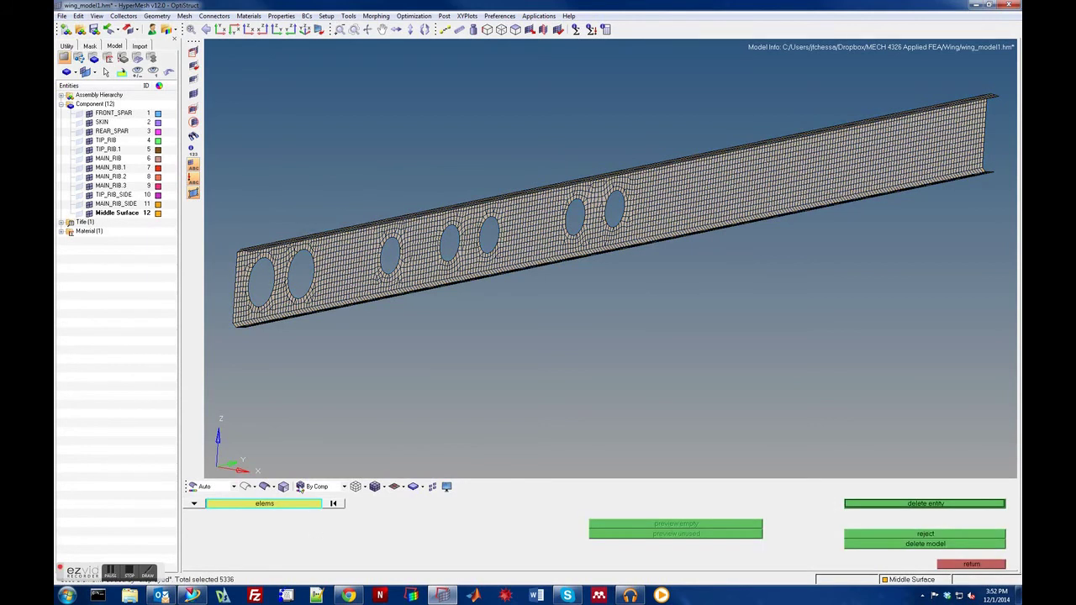
pyautogui.click(970, 564)
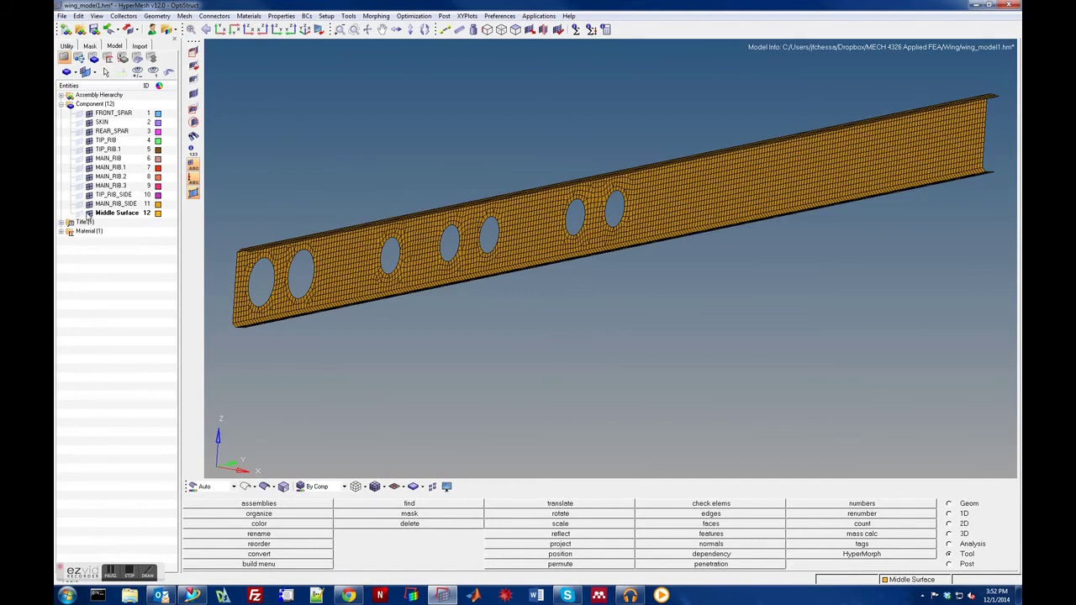
# Make REAR_SPAR the selected component in the Model browser, rotating the spar slightly.
pyautogui.click(89, 214)
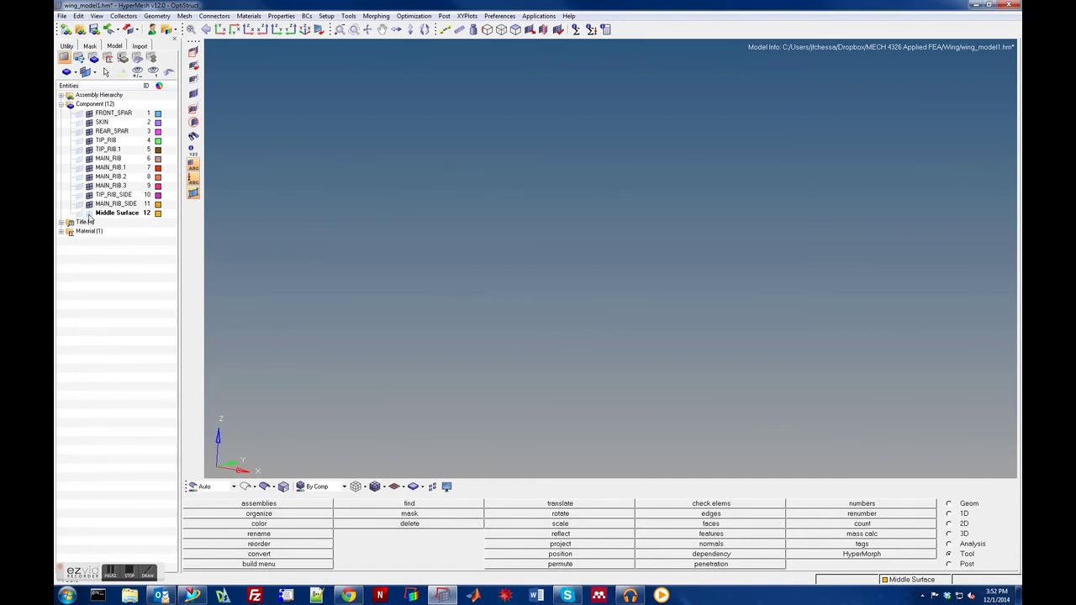
pyautogui.click(89, 214)
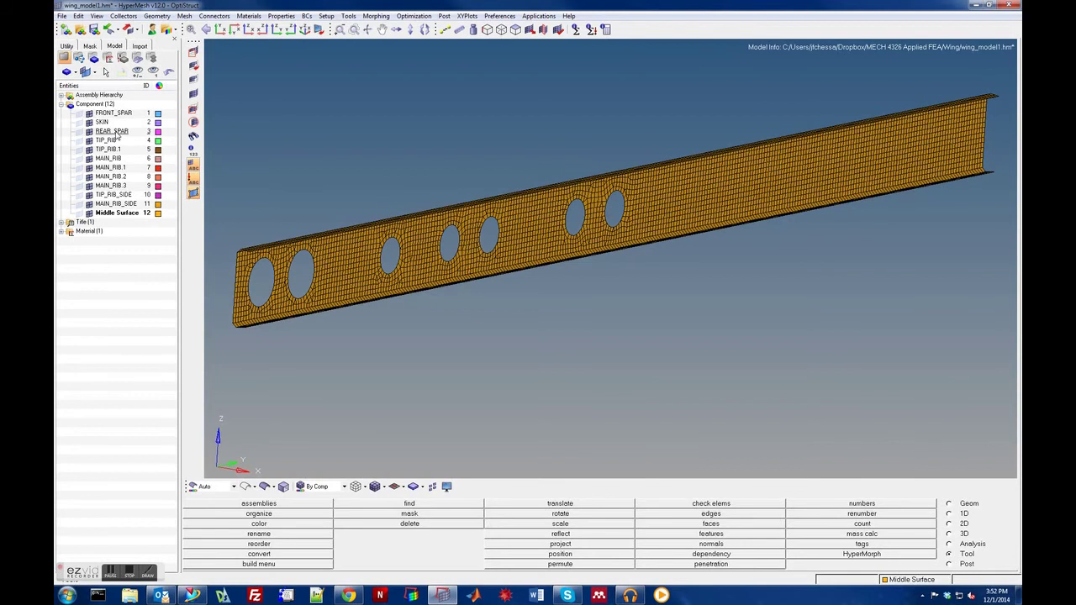
pyautogui.click(117, 134)
pyautogui.press('Right')
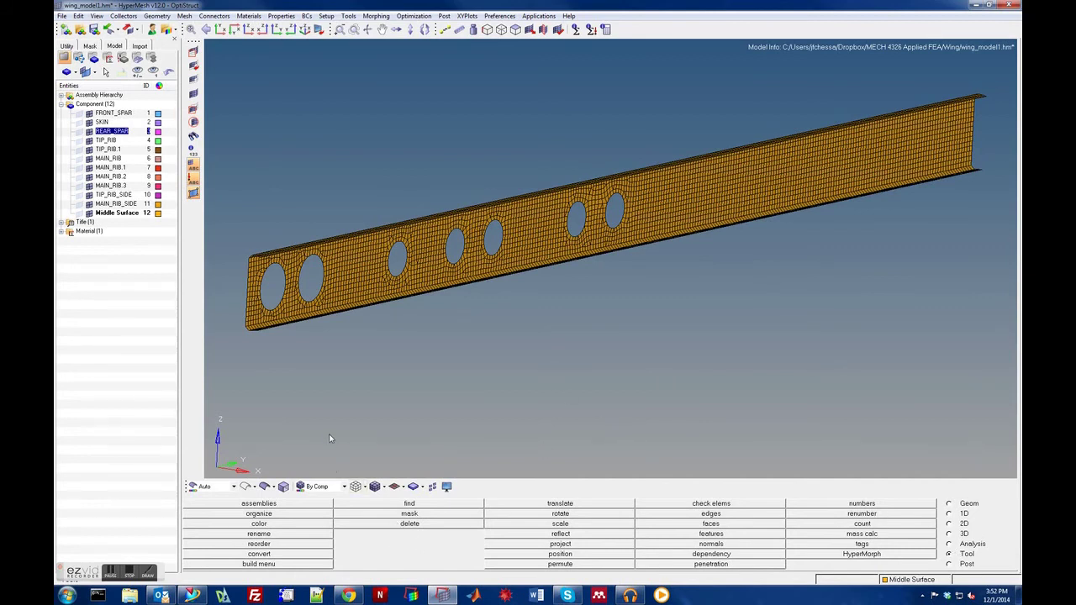
# Bring up the organize panel from the Tool page for moving elements between components.
pyautogui.click(948, 544)
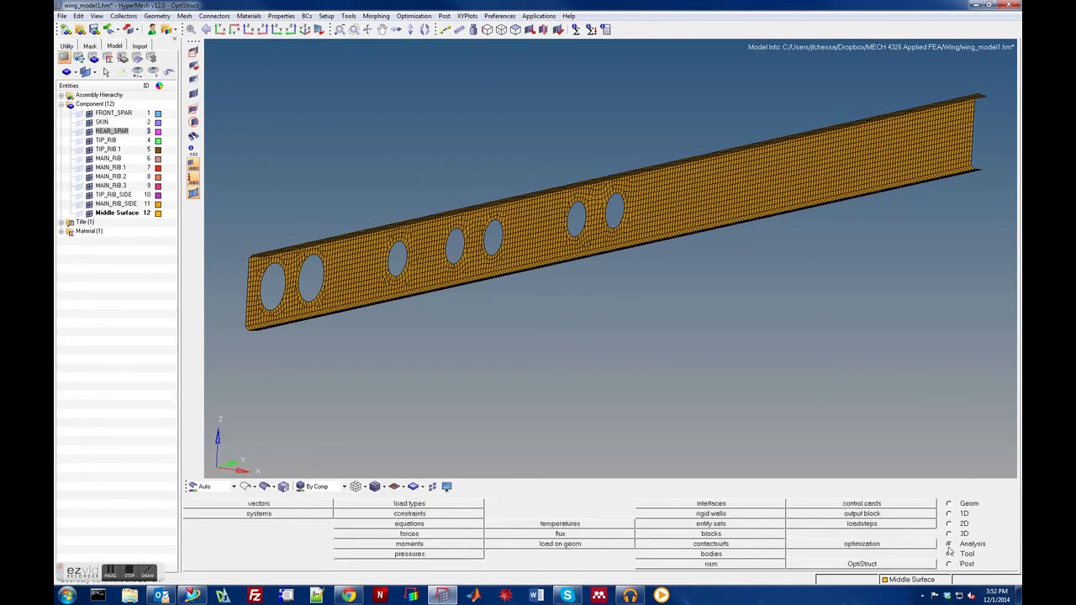
pyautogui.click(948, 554)
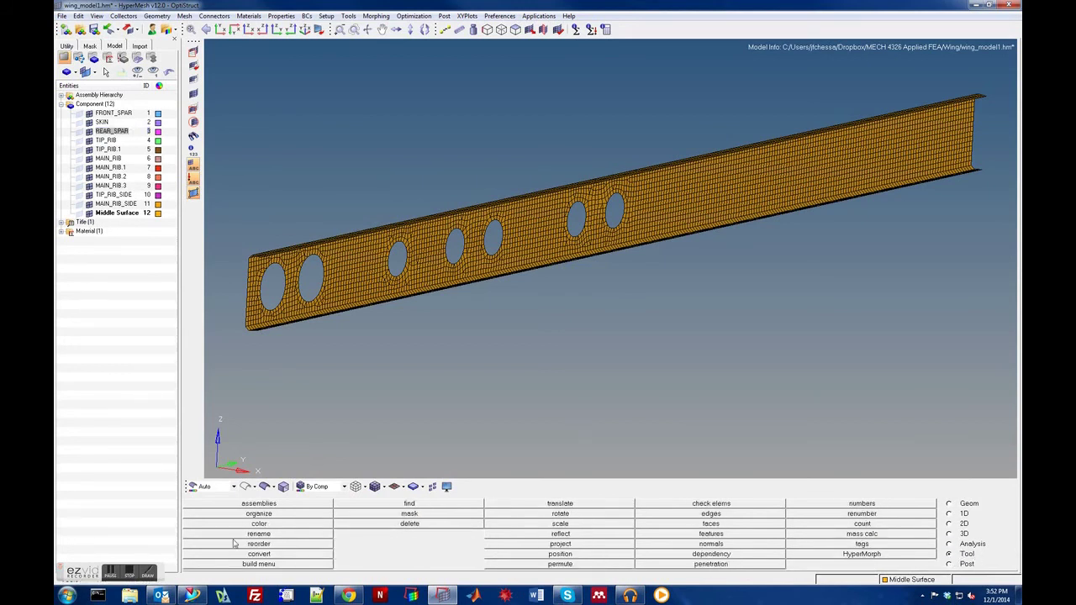
pyautogui.click(258, 514)
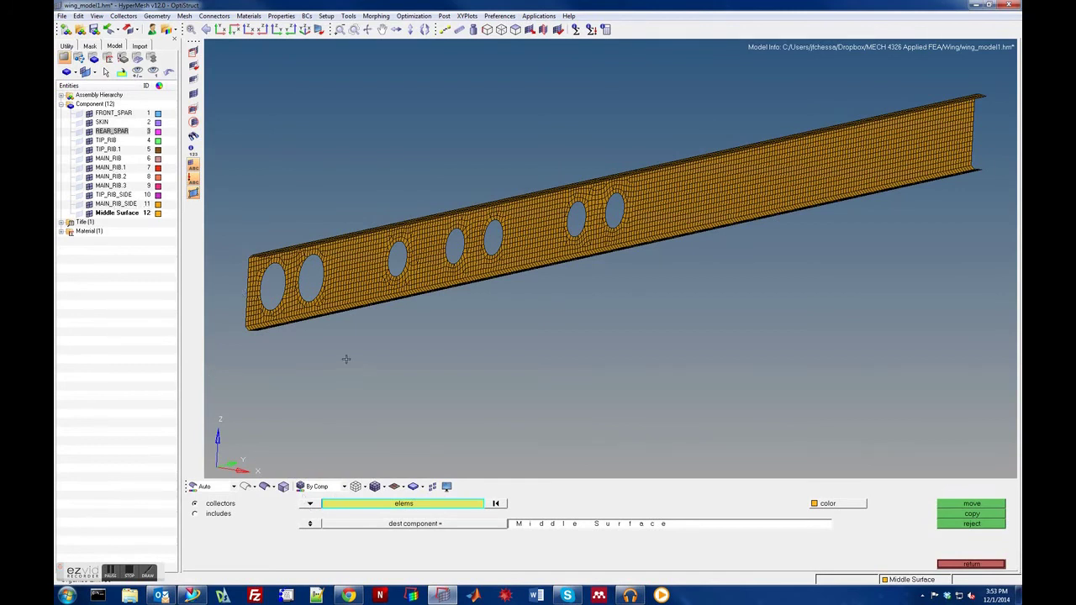
# Select all Middle Surface elements by collector and move them into the REAR_SPAR component.
pyautogui.click(343, 504)
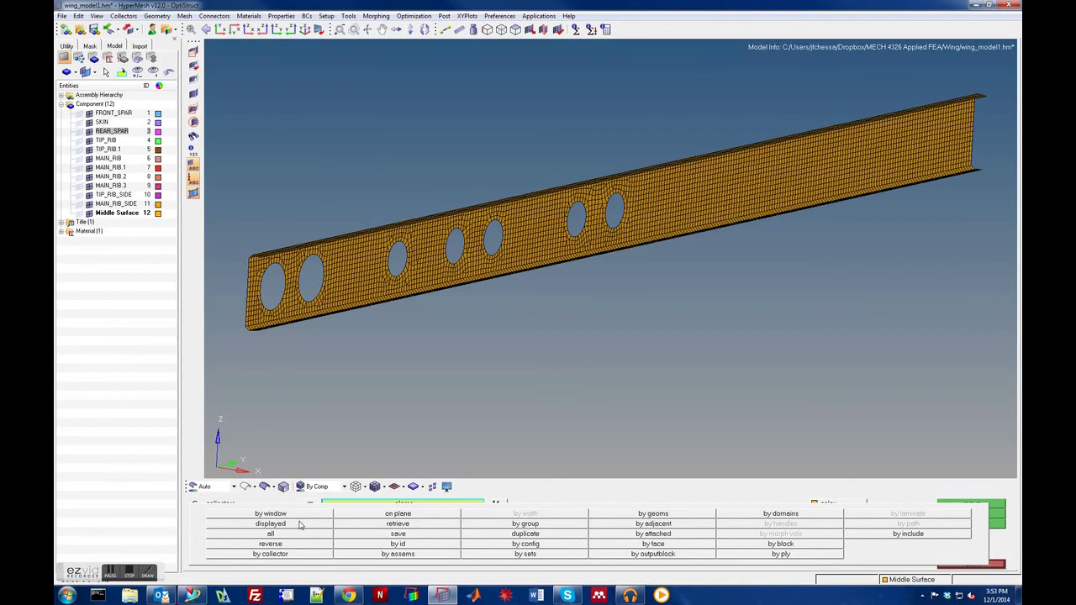
pyautogui.click(288, 554)
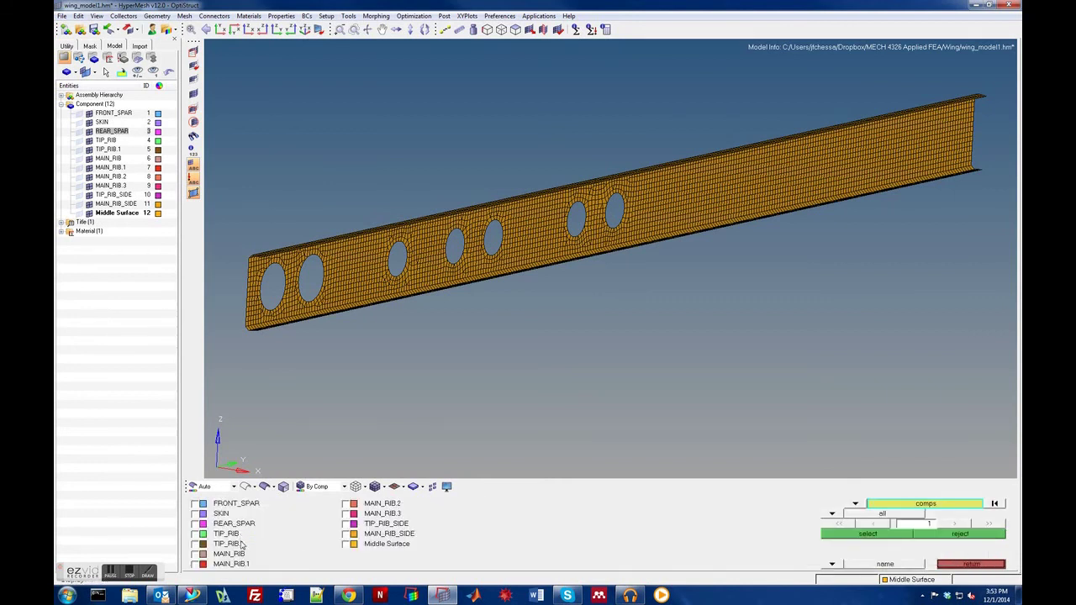
pyautogui.click(346, 545)
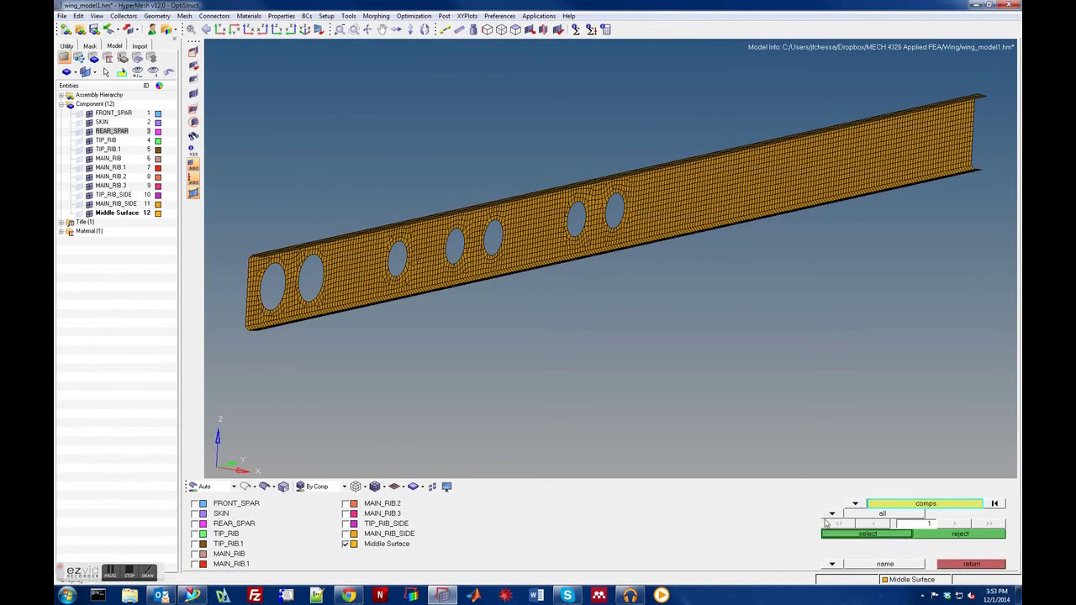
pyautogui.click(856, 534)
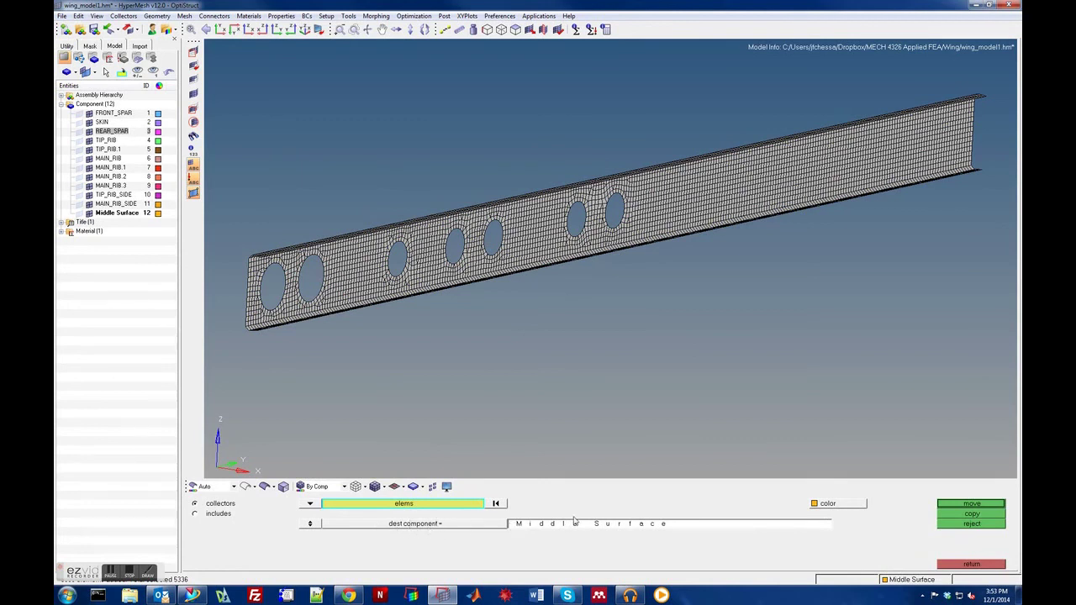
pyautogui.click(459, 530)
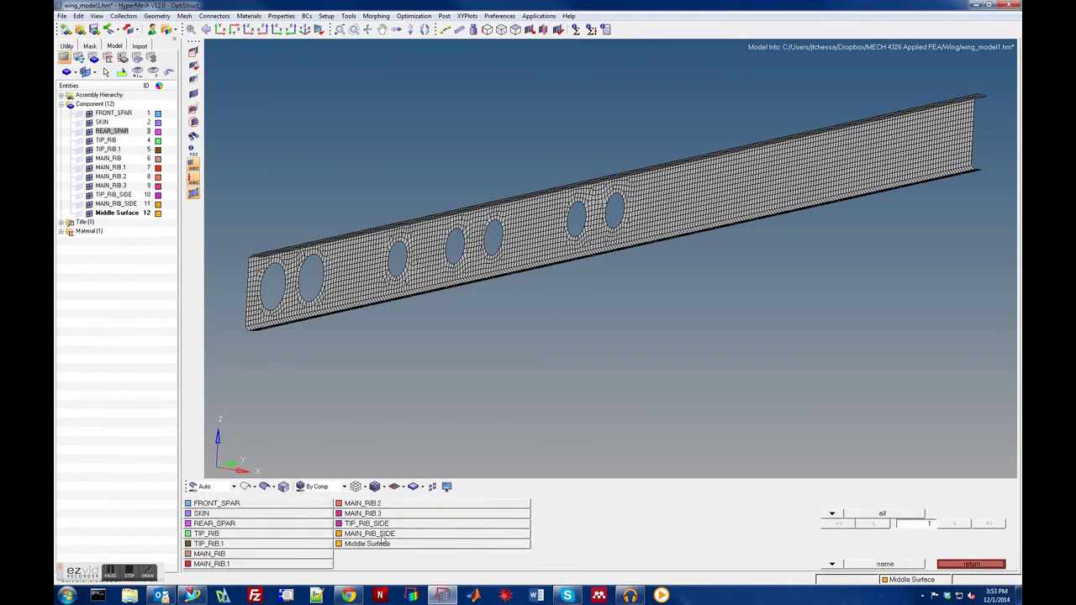
pyautogui.click(226, 525)
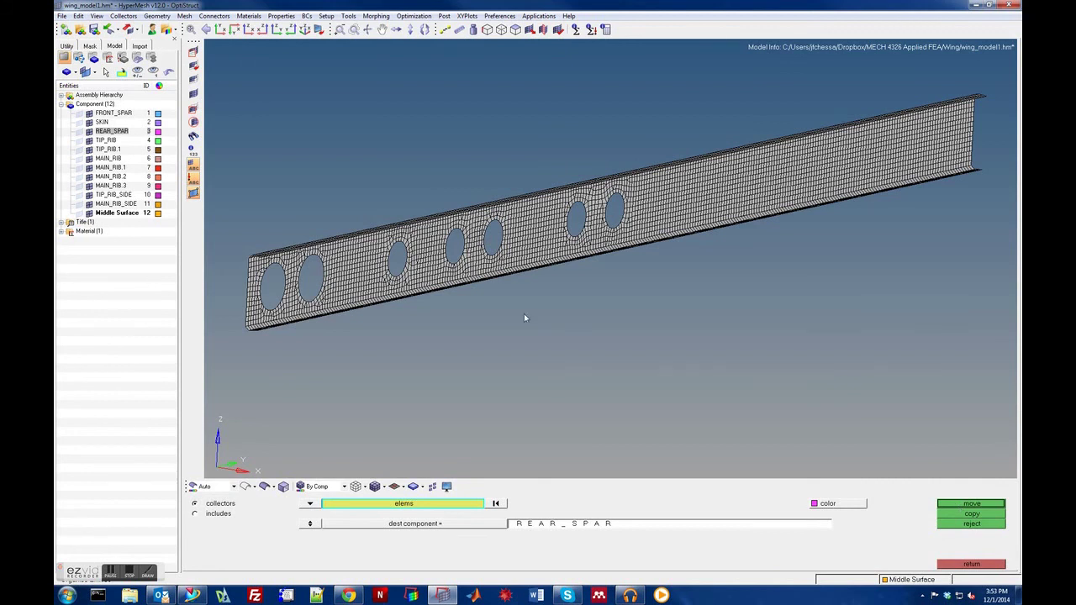
pyautogui.click(971, 504)
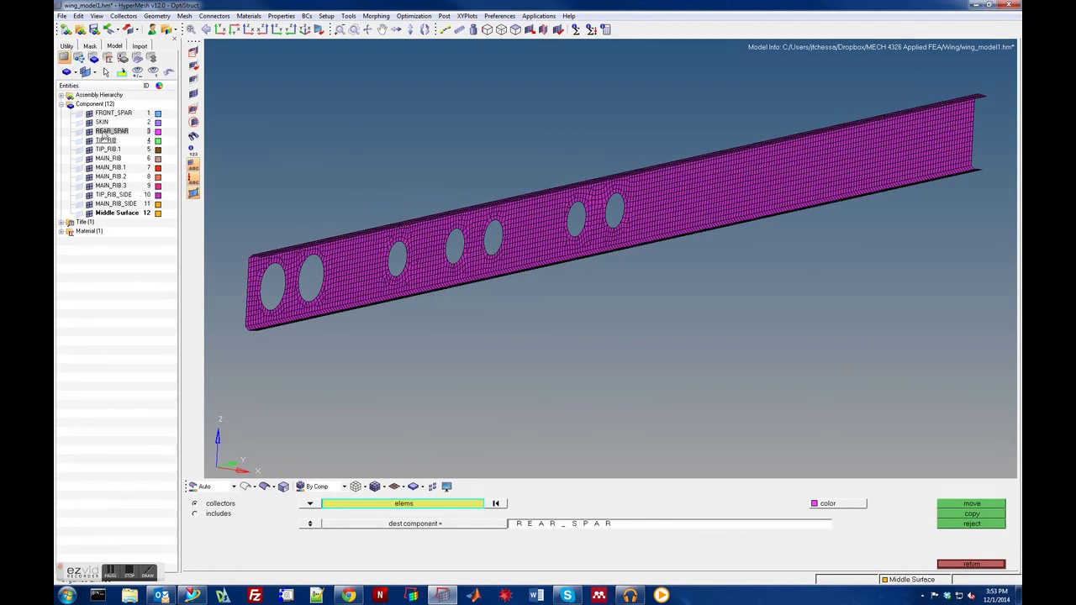
# Show FRONT_SPAR, SKIN, all TIP_RIB and MAIN_RIB components, and Middle Surface.
pyautogui.click(79, 113)
pyautogui.click(79, 123)
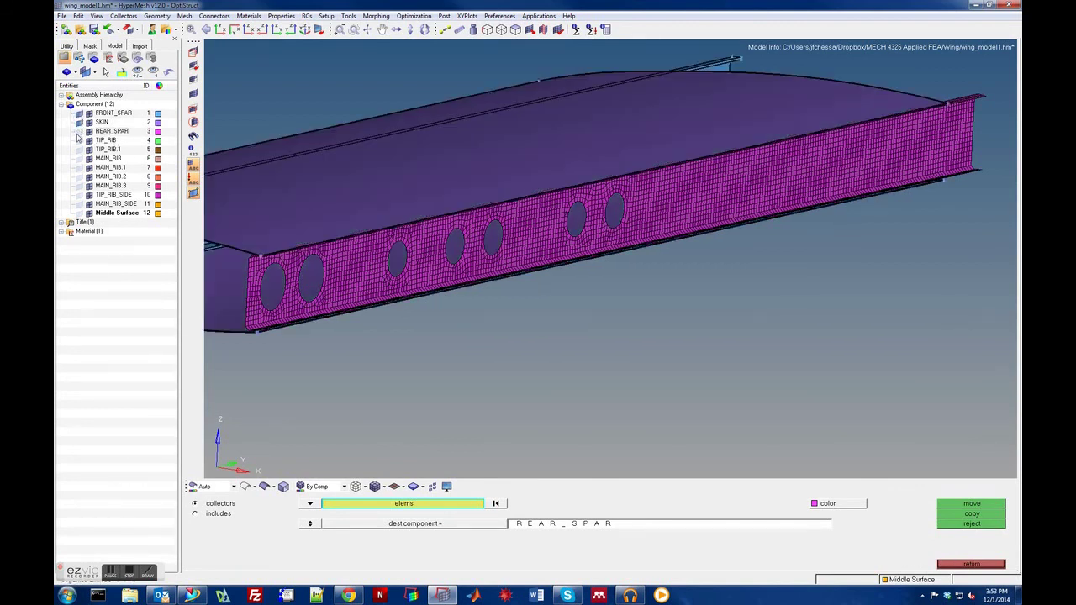
pyautogui.click(79, 140)
pyautogui.click(79, 149)
pyautogui.click(79, 159)
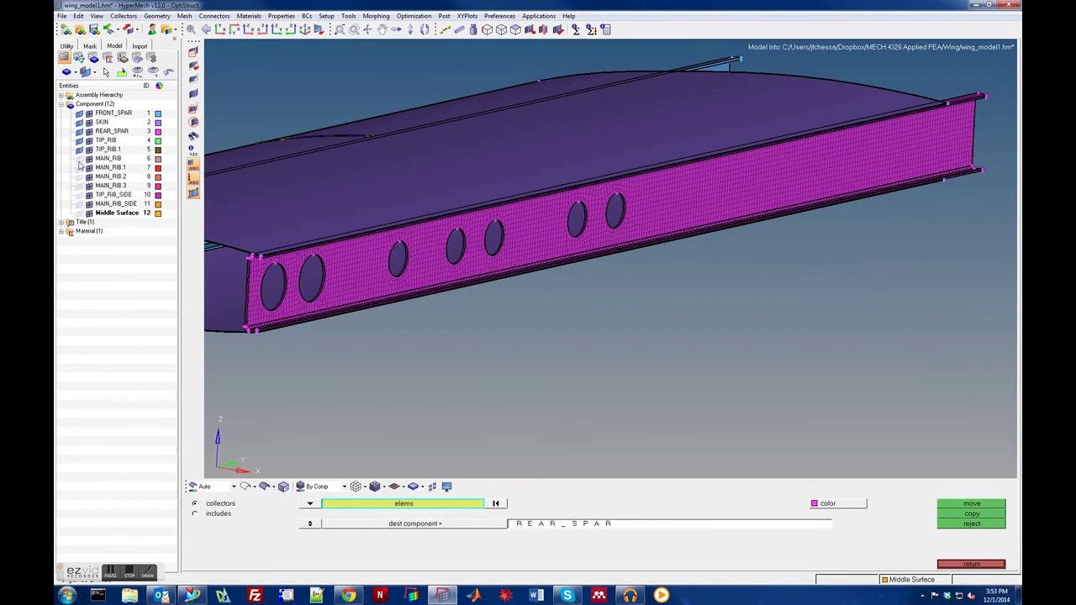
pyautogui.click(79, 168)
pyautogui.click(79, 177)
pyautogui.click(79, 185)
pyautogui.click(79, 195)
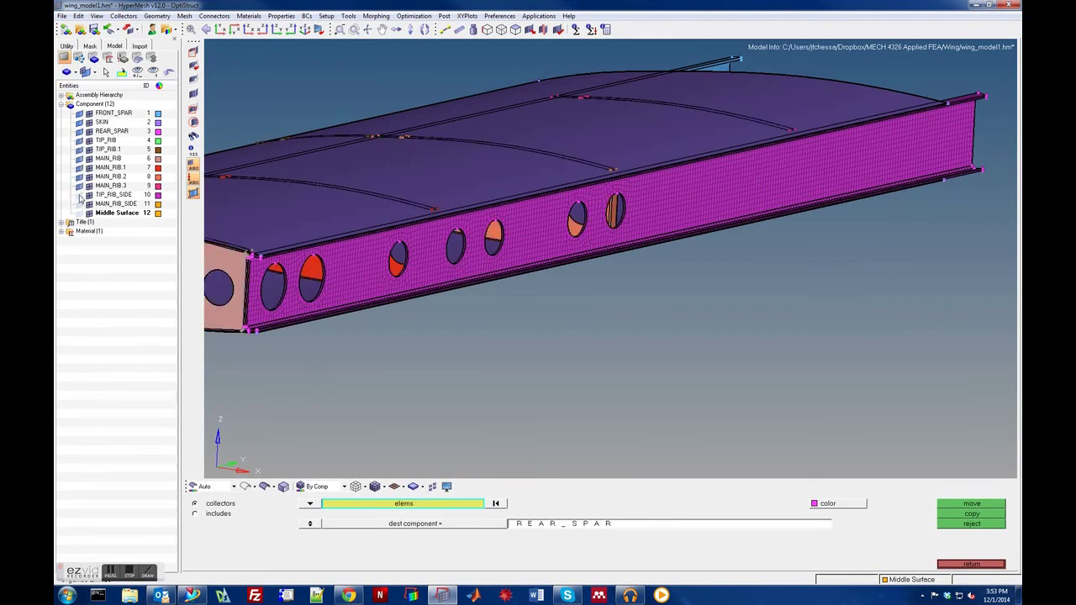
pyautogui.click(79, 204)
pyautogui.click(79, 214)
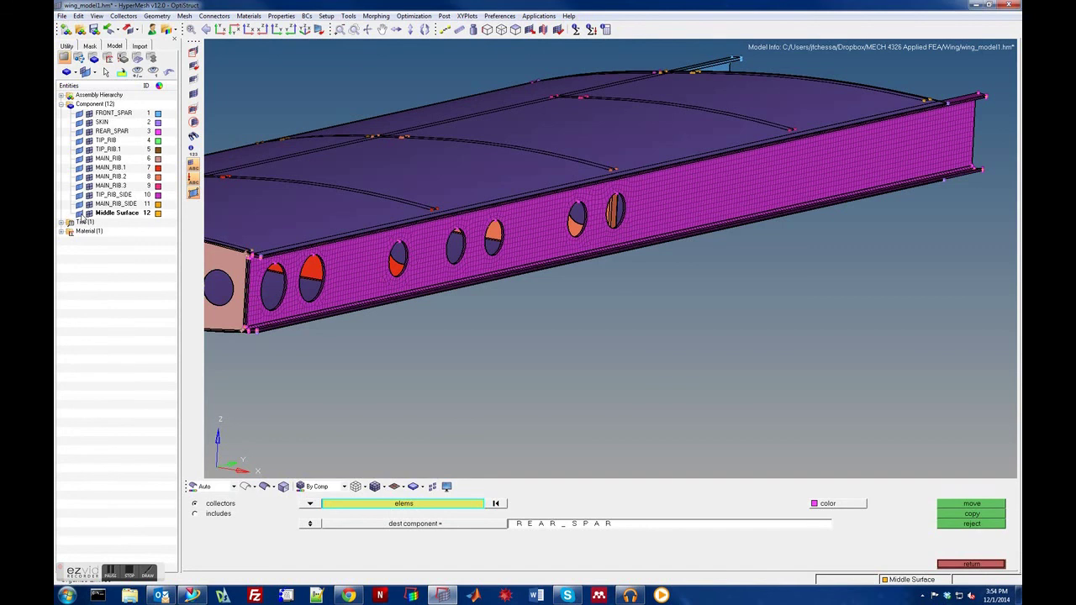
# Rotate the wing tip into view and check Middle Surface's actions menu without choosing an action.
pyautogui.press('Right')
pyautogui.press('Right')
pyautogui.press('Right')
pyautogui.press('Right')
pyautogui.press('Right')
pyautogui.press('Right')
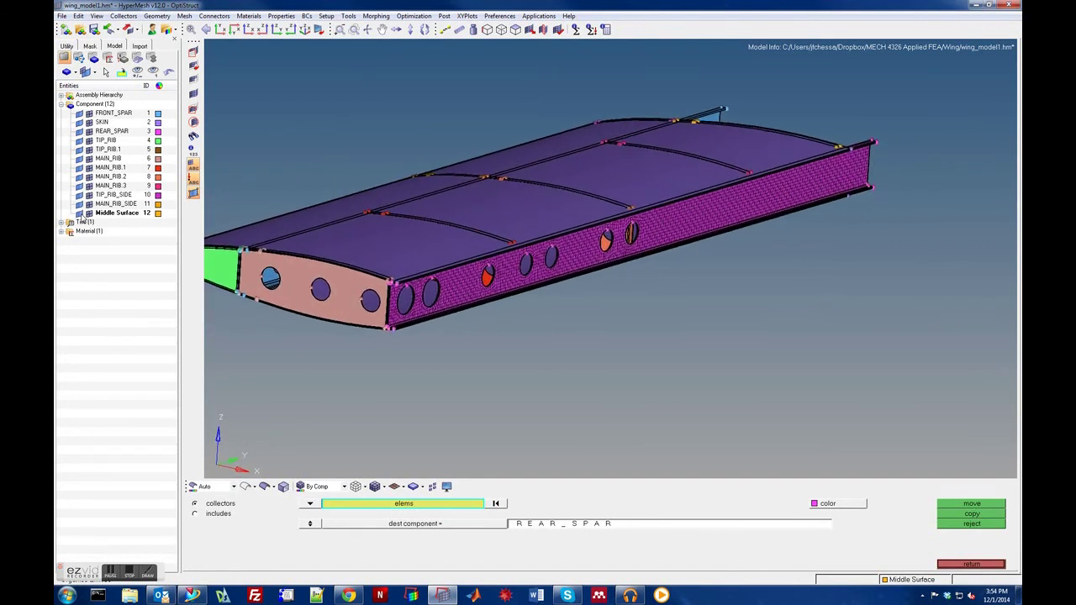
pyautogui.press('Right')
pyautogui.press('Right')
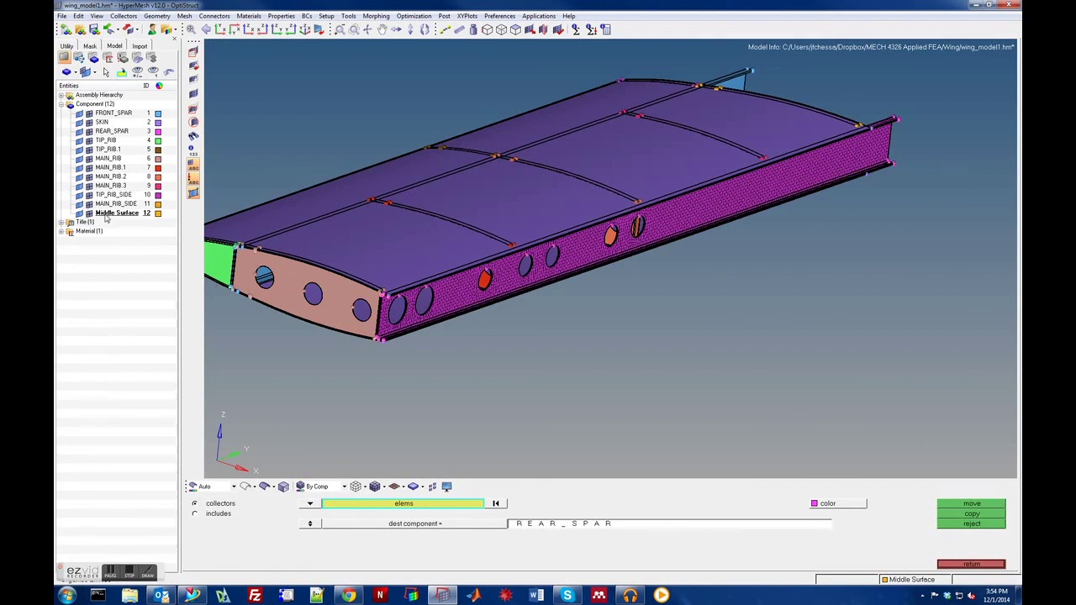
pyautogui.click(105, 215)
pyautogui.rightClick(106, 216)
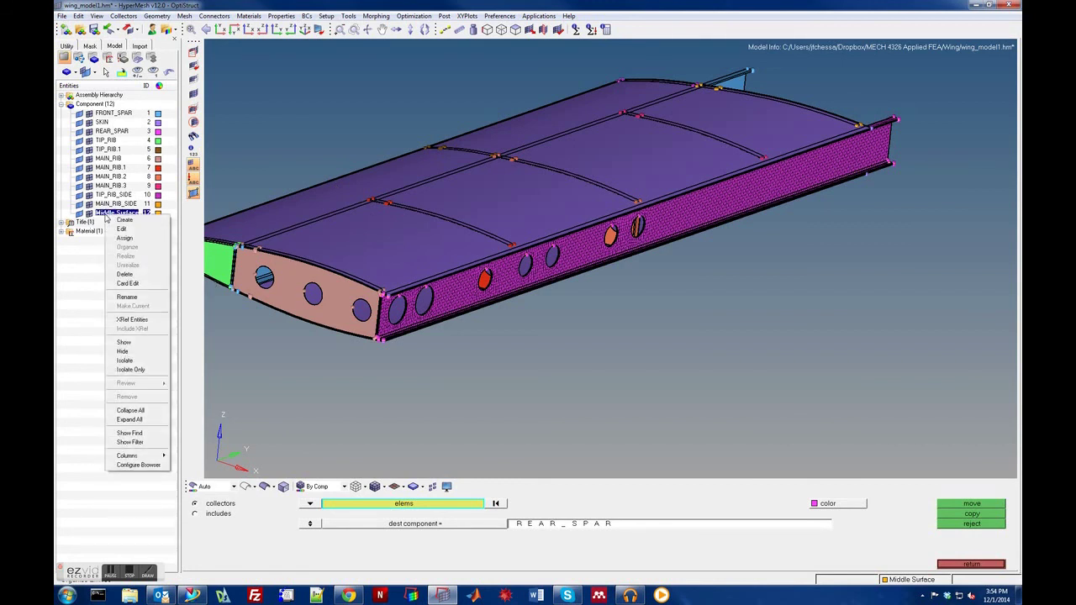
pyautogui.click(92, 278)
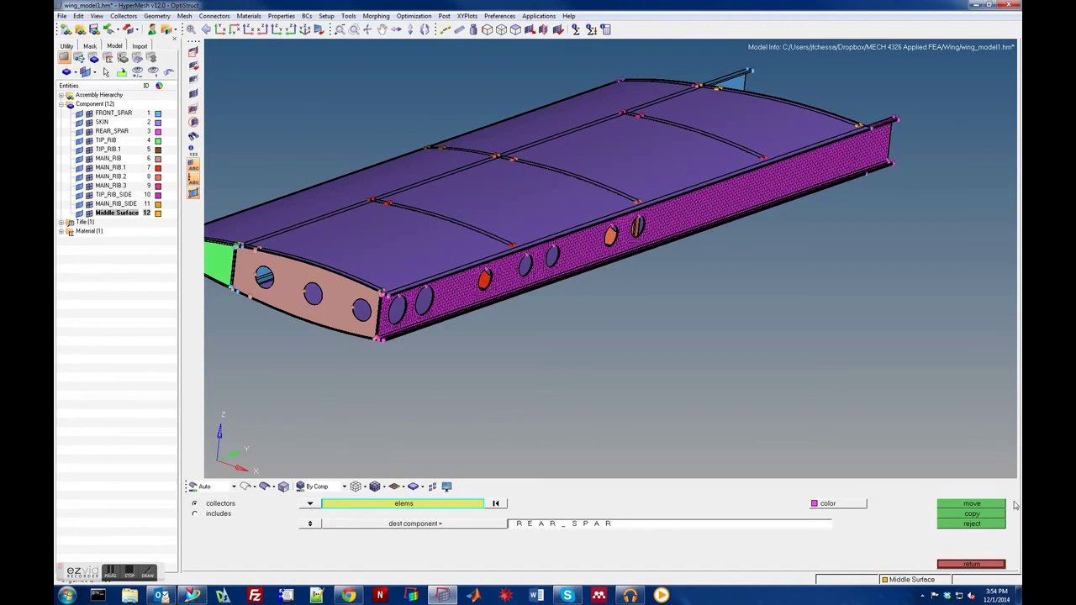
# Move all Middle Surface surfaces, selected by collector, into REAR_SPAR.
pyautogui.click(322, 506)
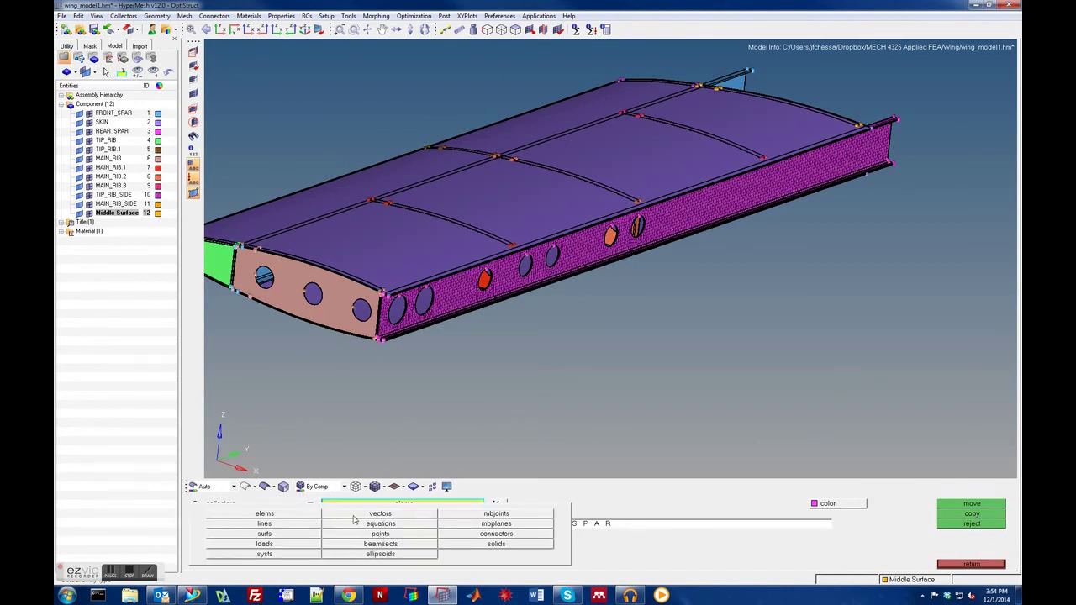
pyautogui.click(265, 533)
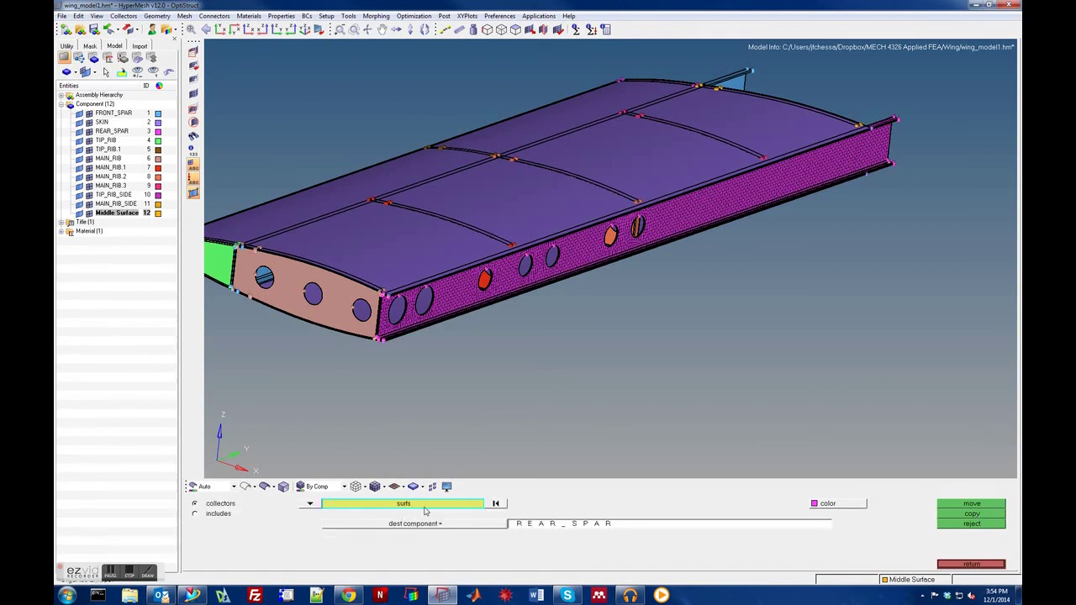
pyautogui.click(425, 507)
pyautogui.click(299, 556)
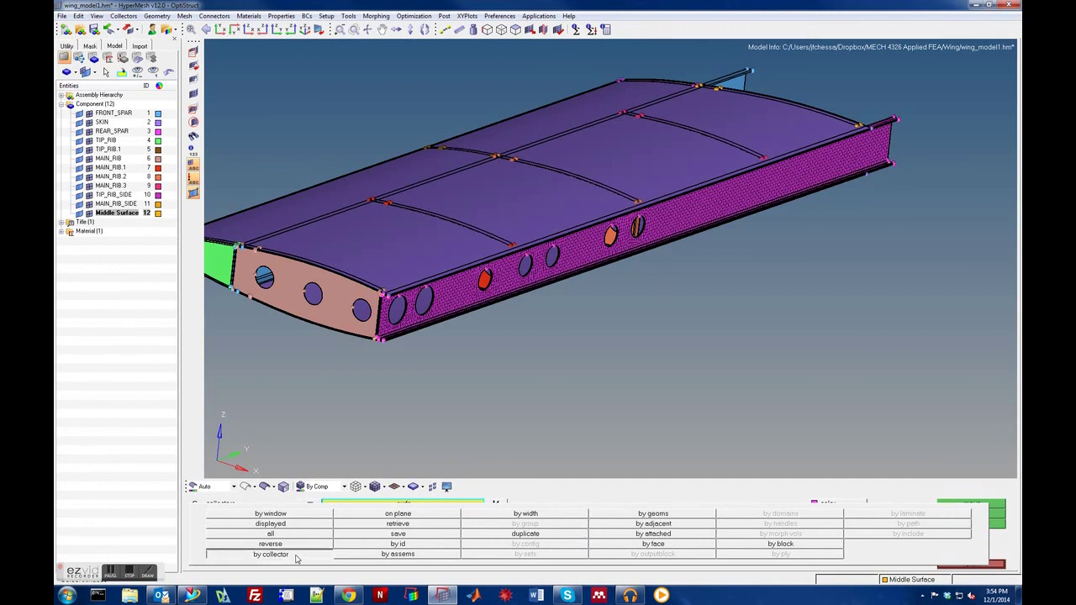
pyautogui.click(345, 544)
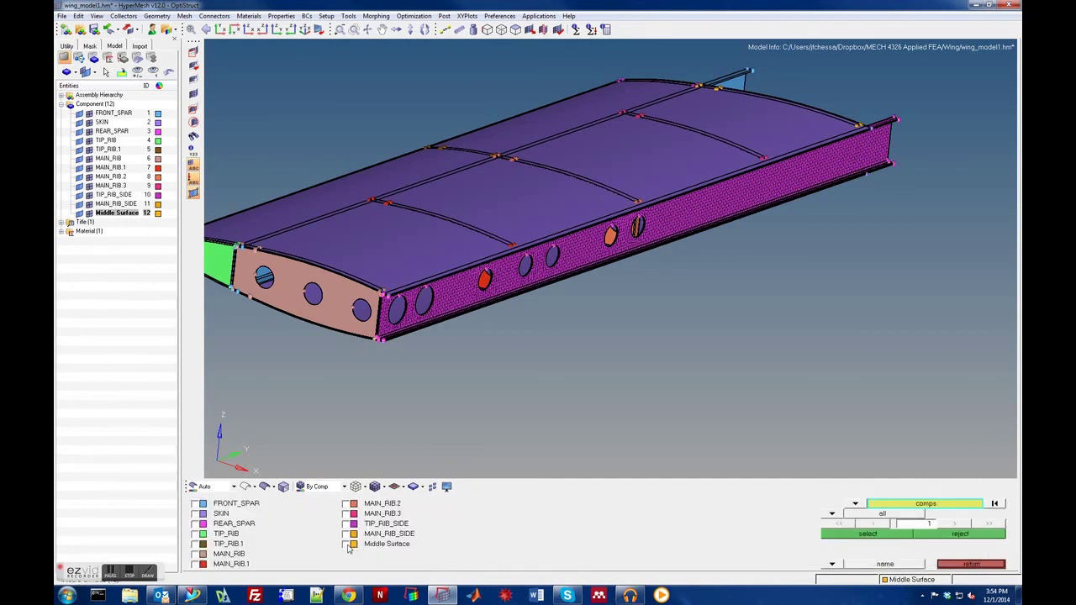
pyautogui.click(863, 536)
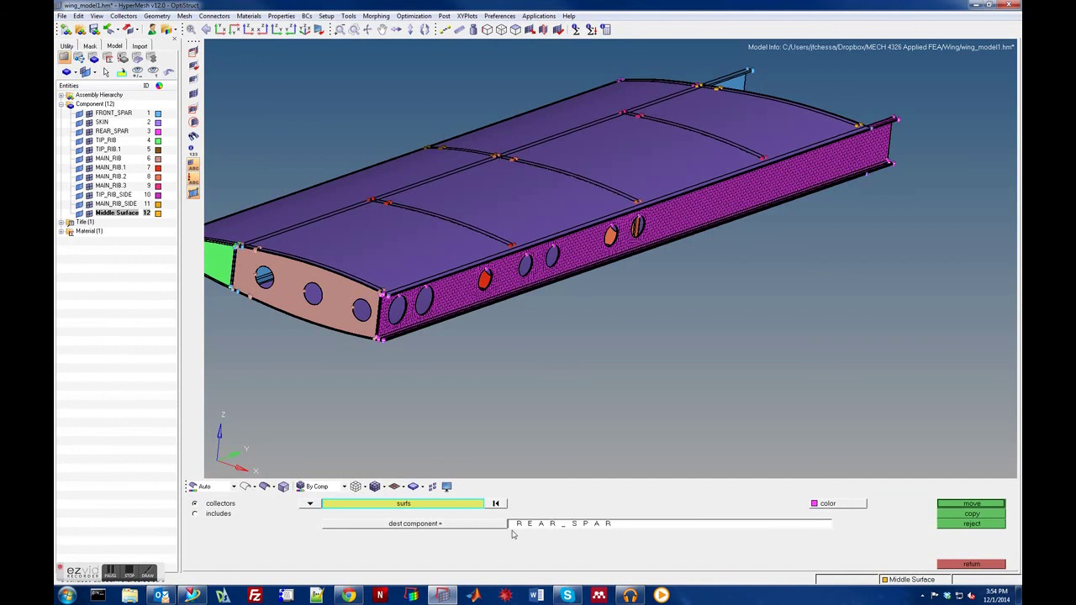
pyautogui.click(986, 507)
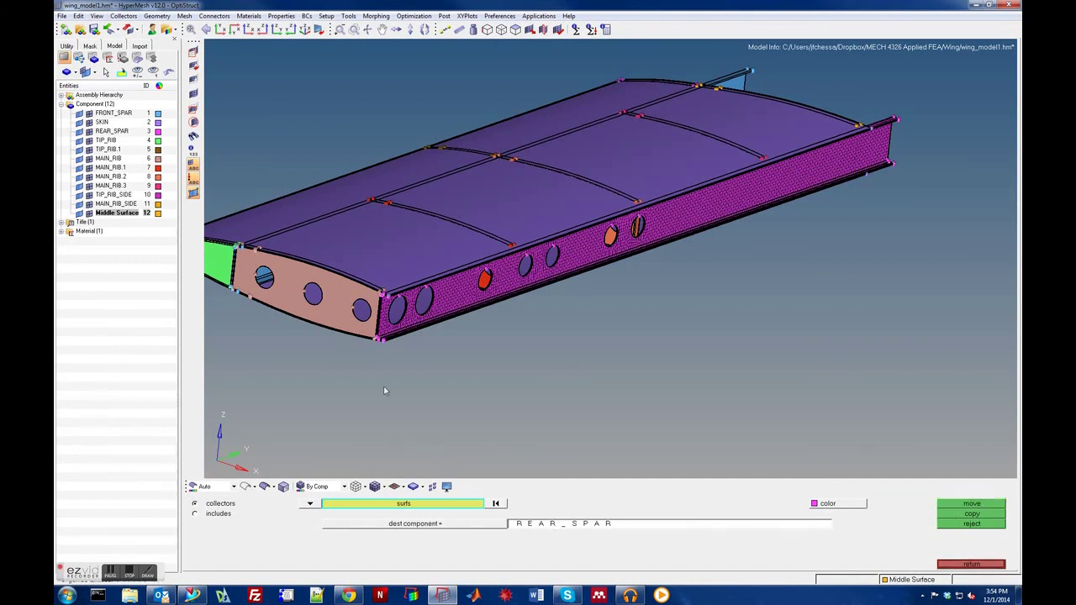
# Delete the emptied Middle Surface component and save the model.
pyautogui.rightClick(118, 215)
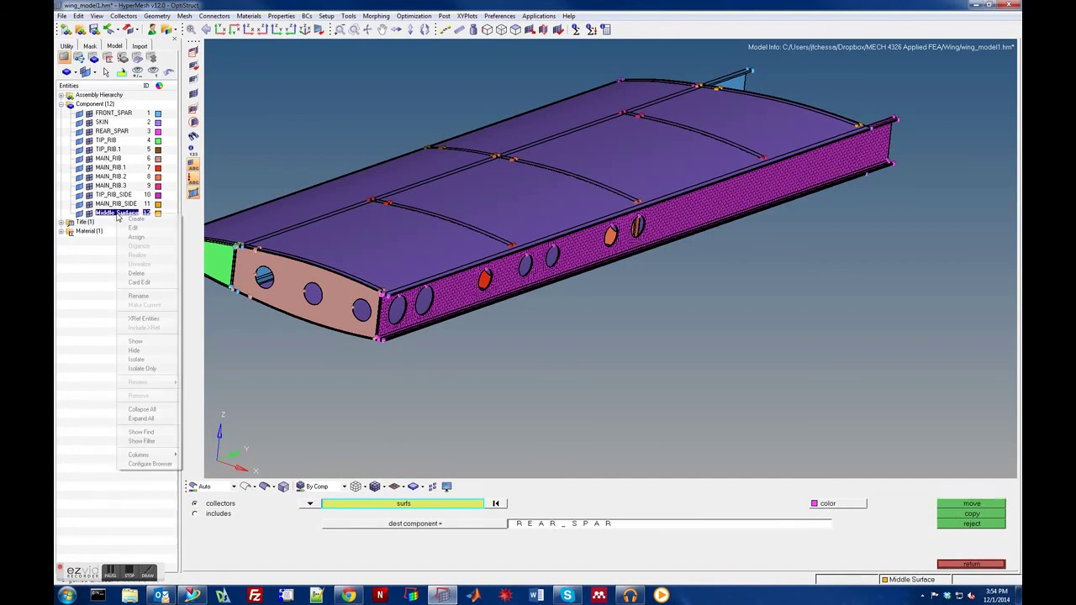
pyautogui.click(137, 273)
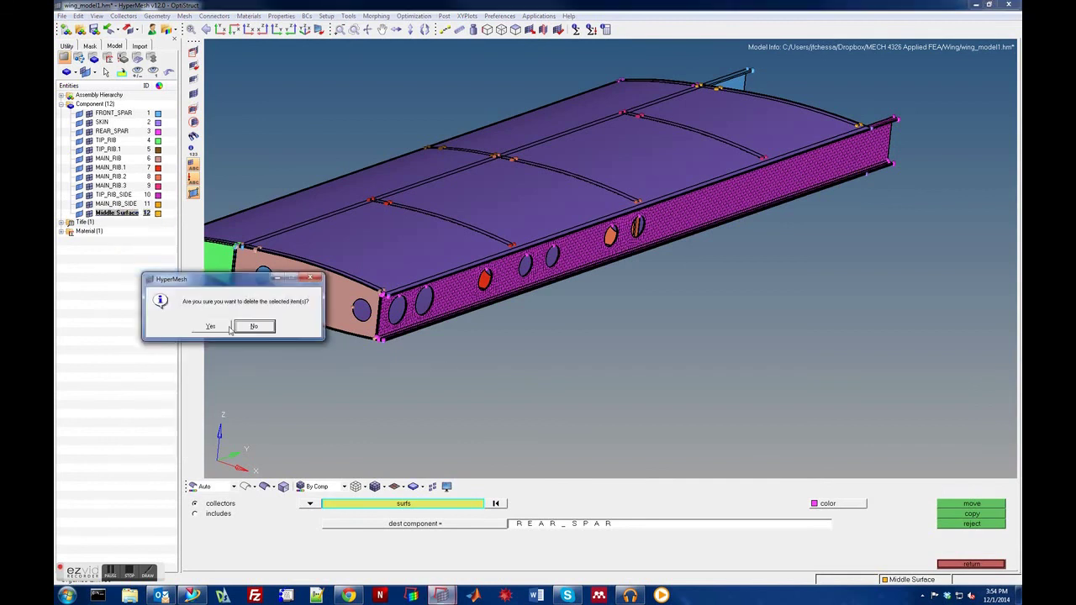
pyautogui.click(217, 326)
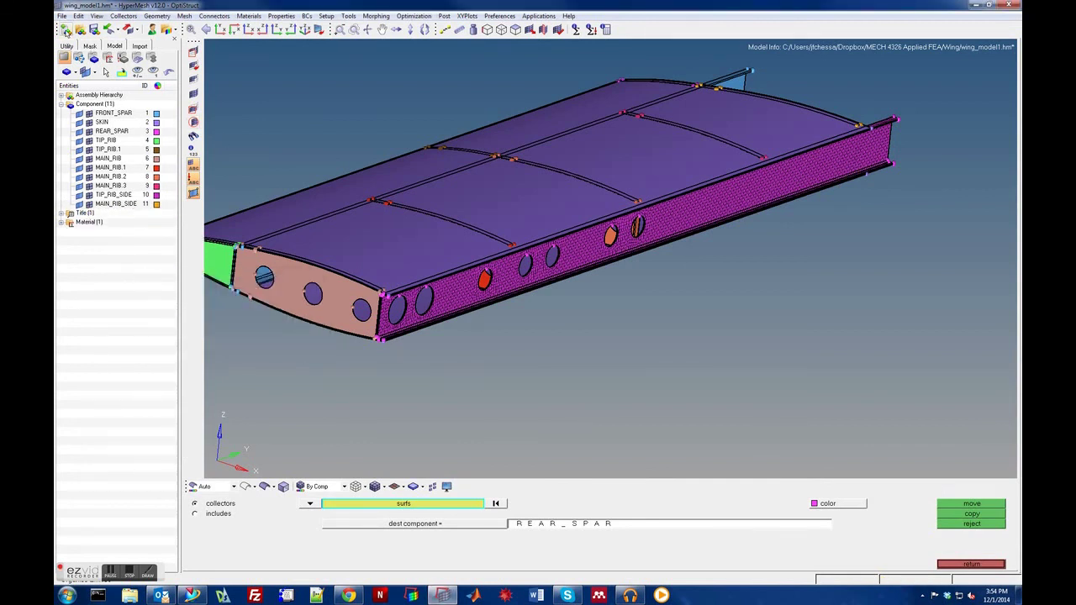
pyautogui.click(97, 31)
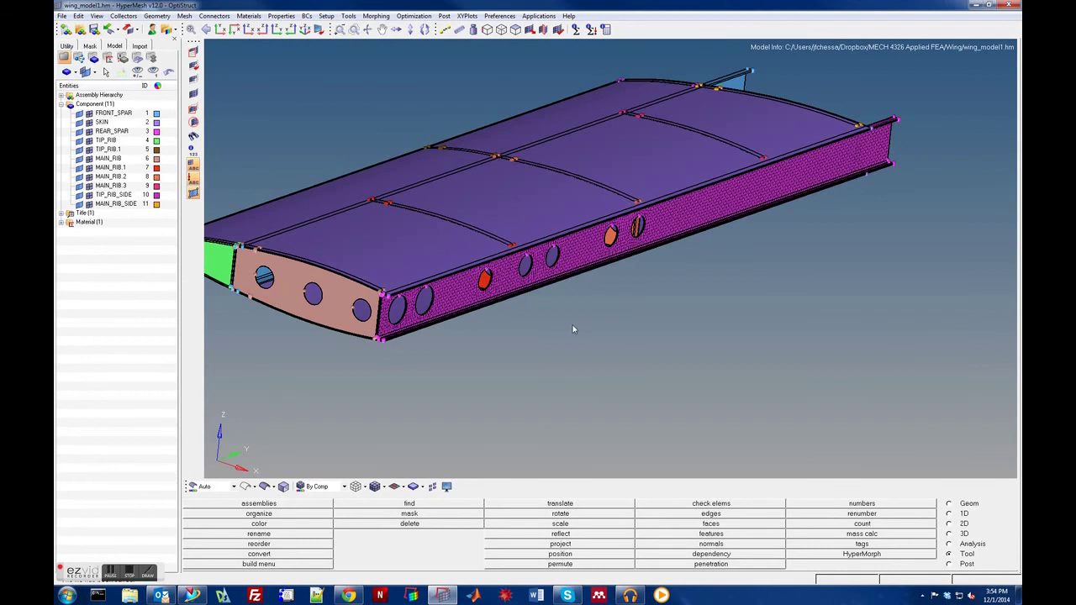